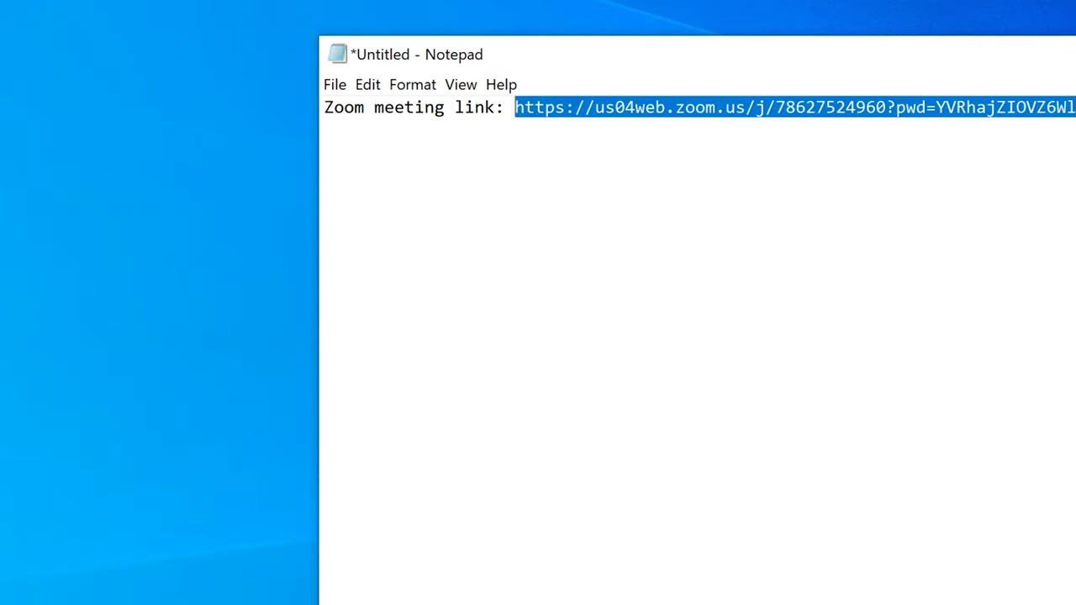
- Copy the meeting link from Notepad, open it in Edge, and run the Zoom launcher with approval
right_click(645, 111)
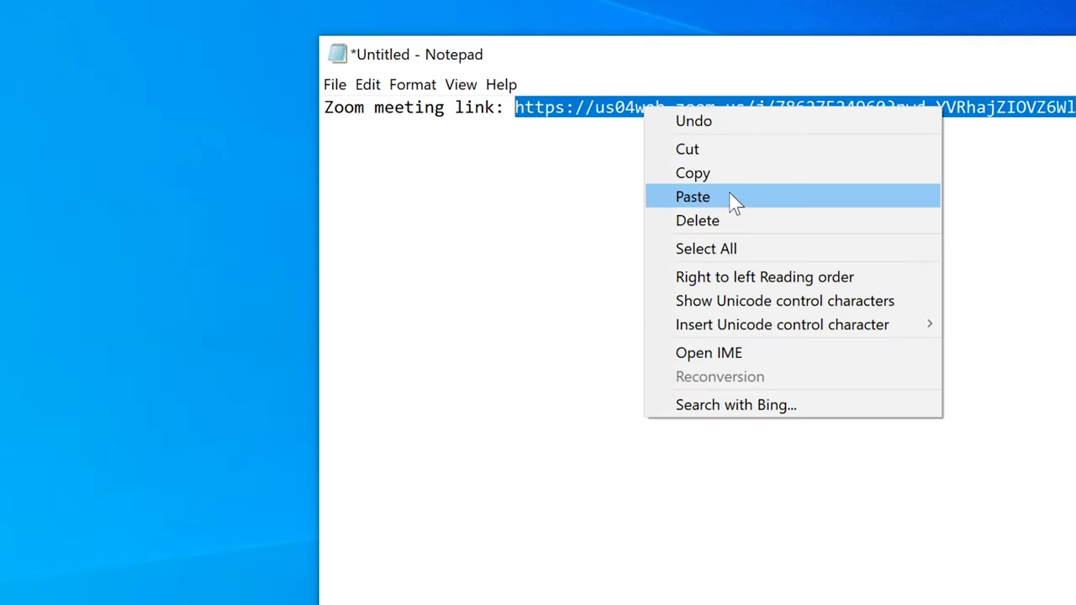
left_click(739, 174)
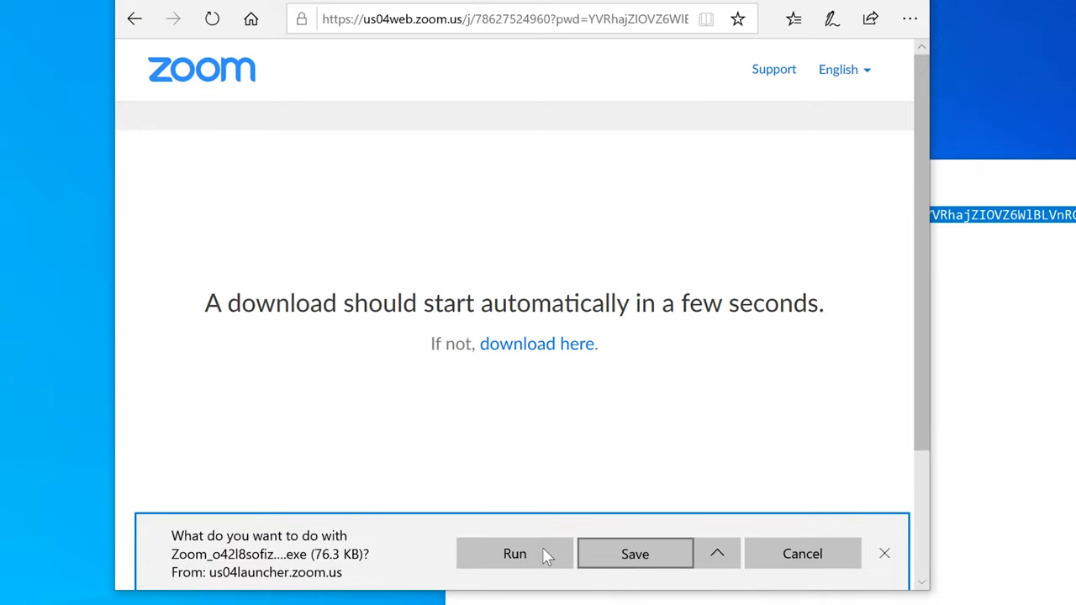
left_click(516, 555)
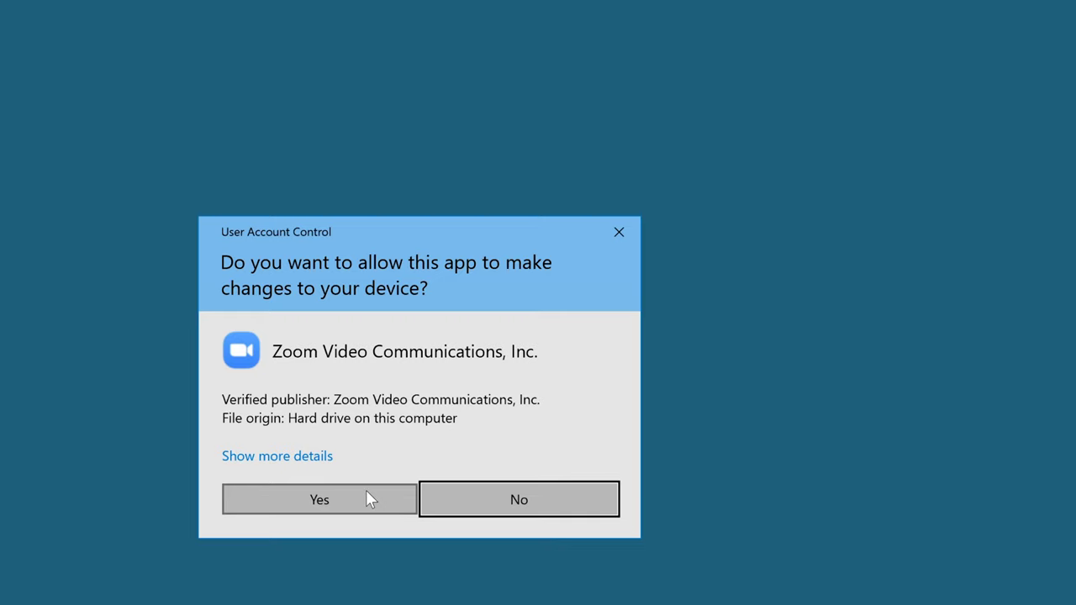
left_click(367, 496)
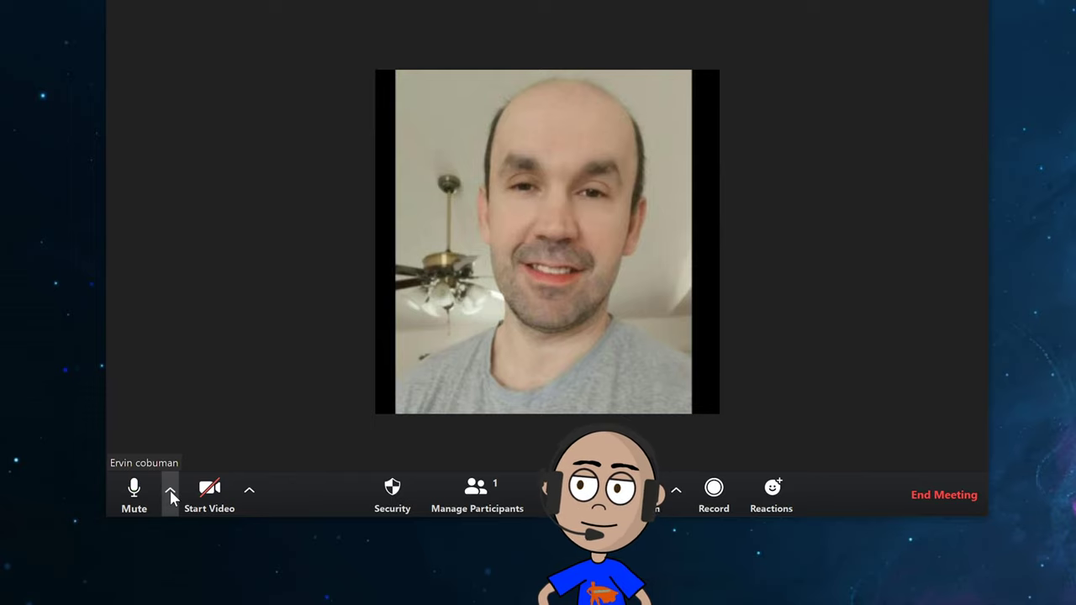
- Bring up the toolbar in the joined one-participant meeting window
mouse_move(171, 491)
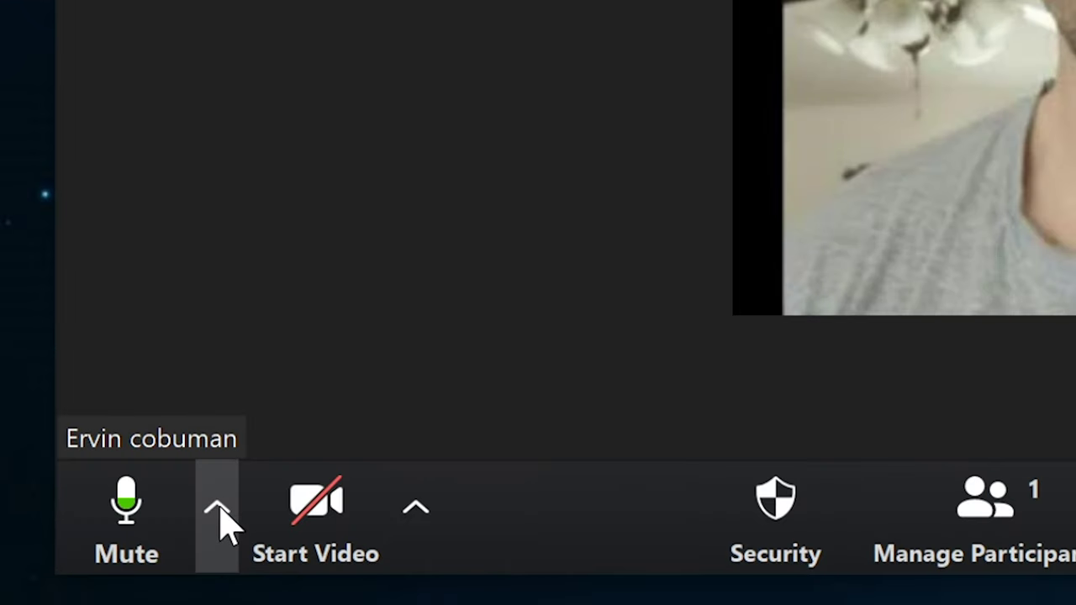
- Choose Microphone (Plantronics C610) from the audio device list next to Mute
left_click(171, 491)
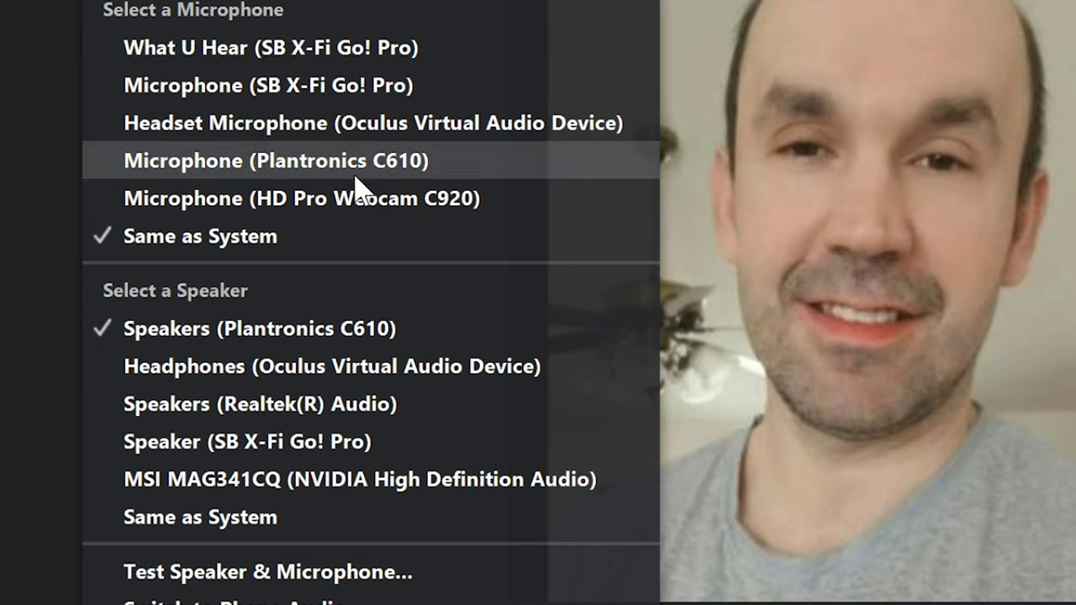
left_click(265, 162)
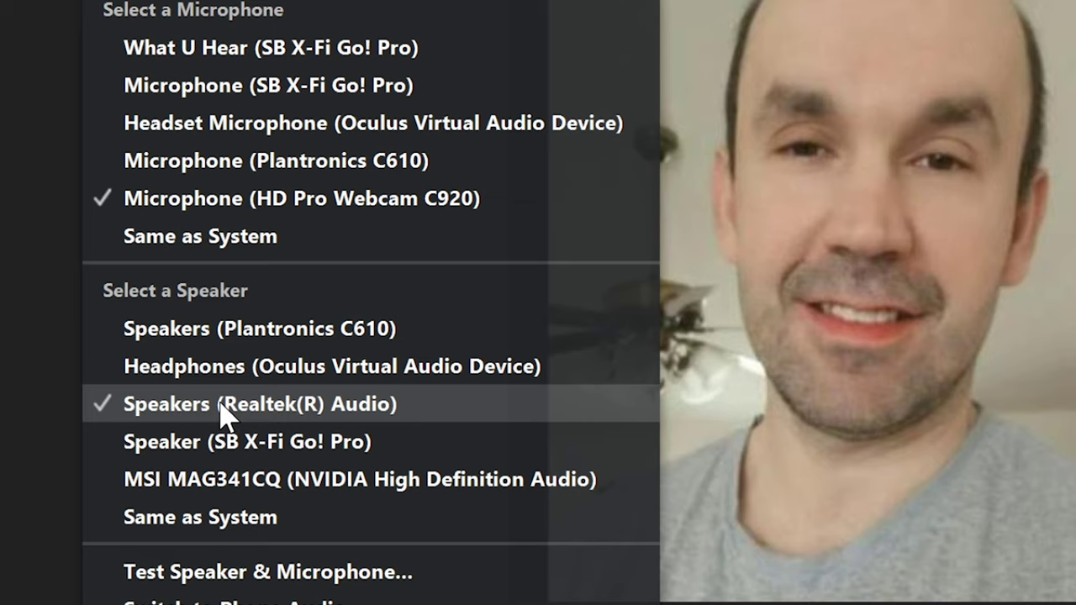
- Set Speakers (Plantronics C610) and then Microphone (Plantronics C610) as the audio devices
left_click(223, 341)
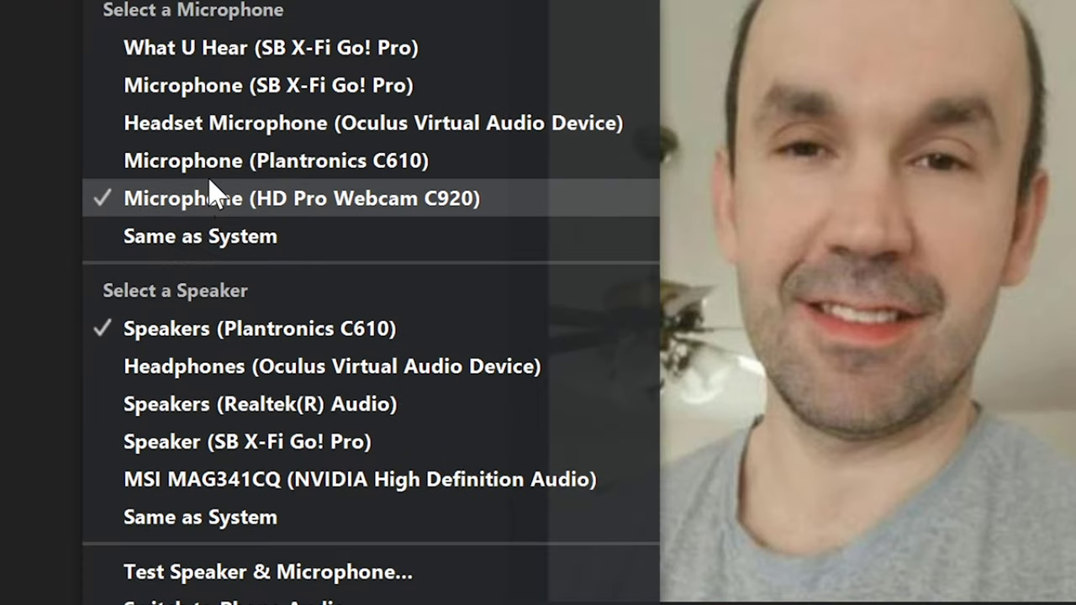
left_click(208, 167)
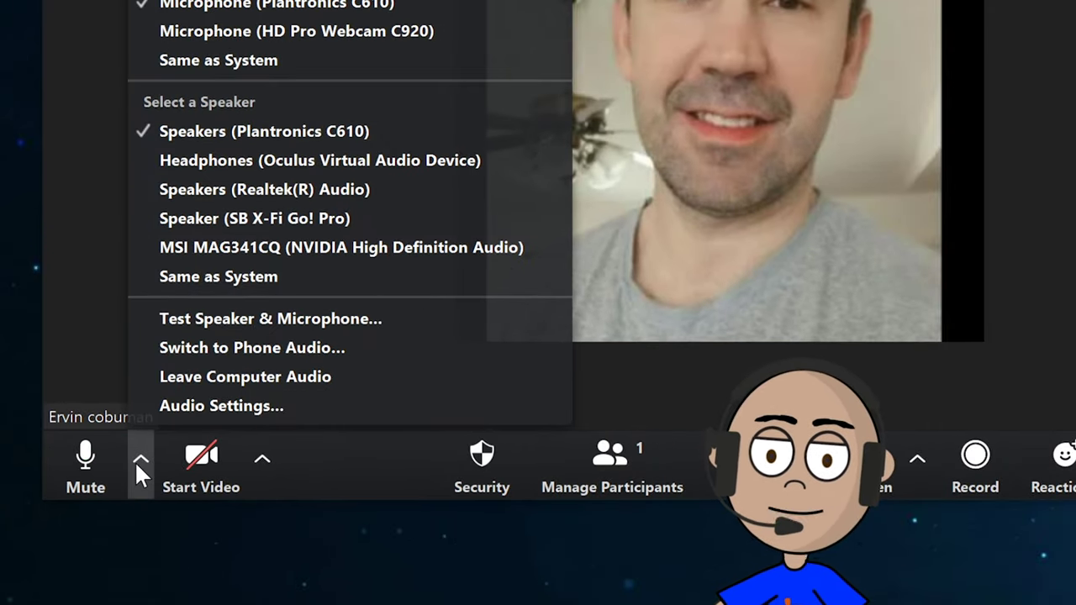
- Run Test Speaker & Microphone to hear the ringtone, then close the test dialog
left_click(135, 465)
left_click(135, 467)
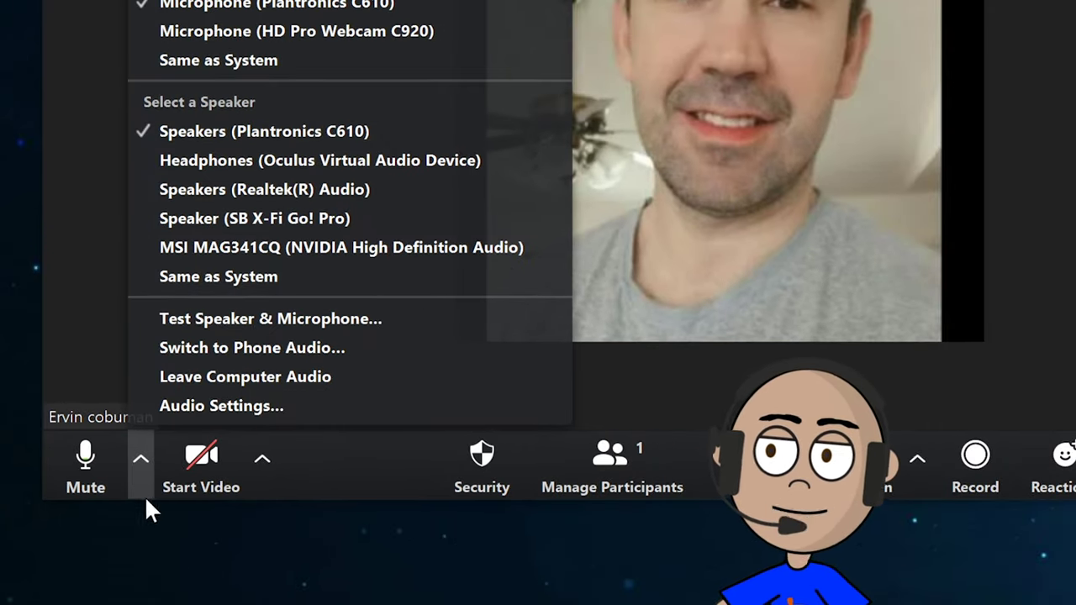
left_click(137, 472)
left_click(137, 473)
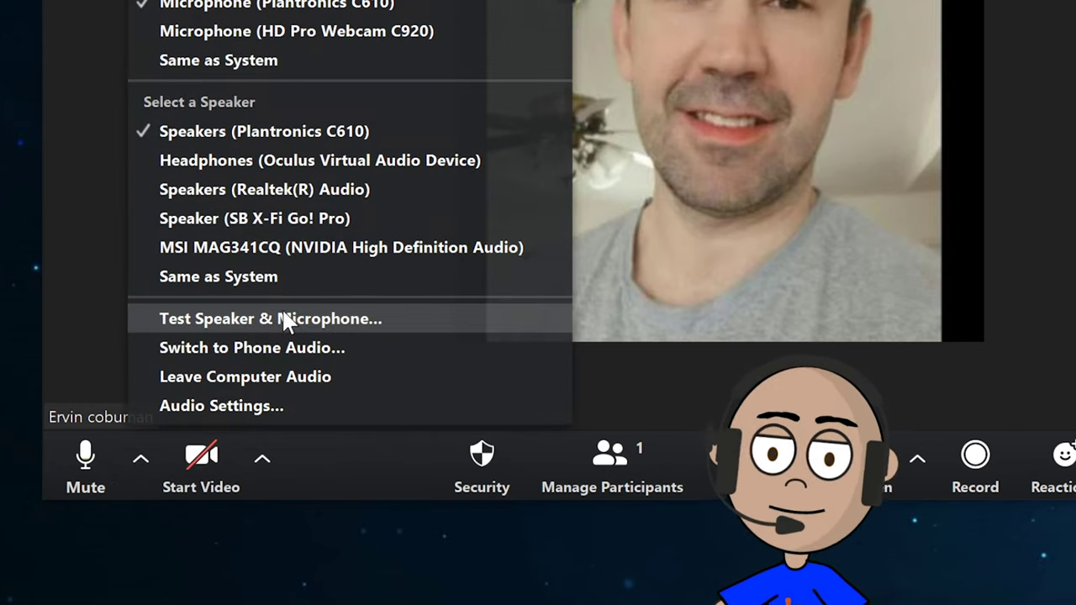
left_click(348, 317)
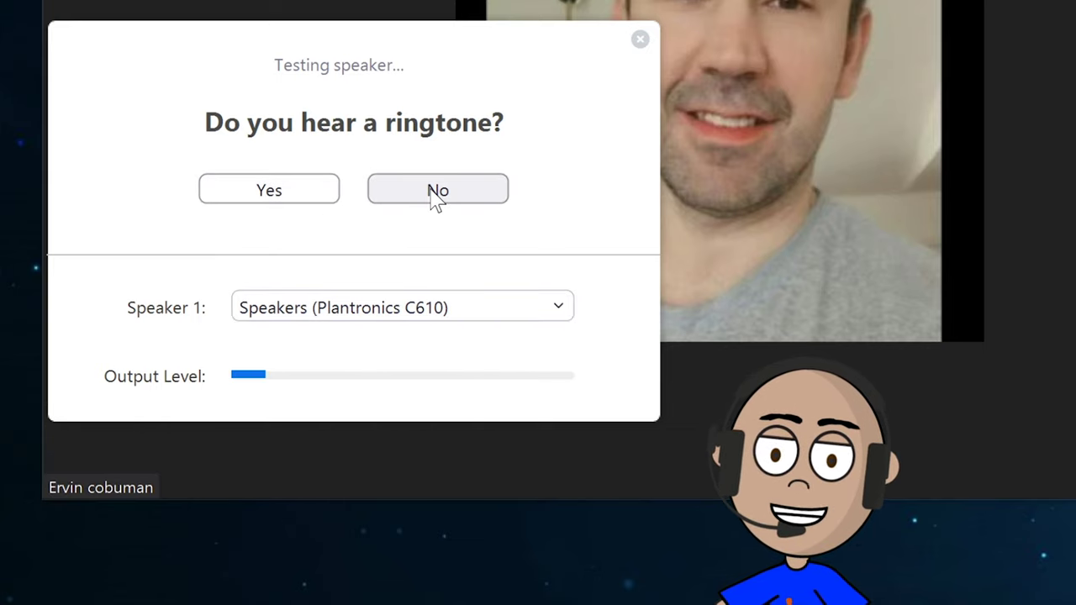
left_click(639, 41)
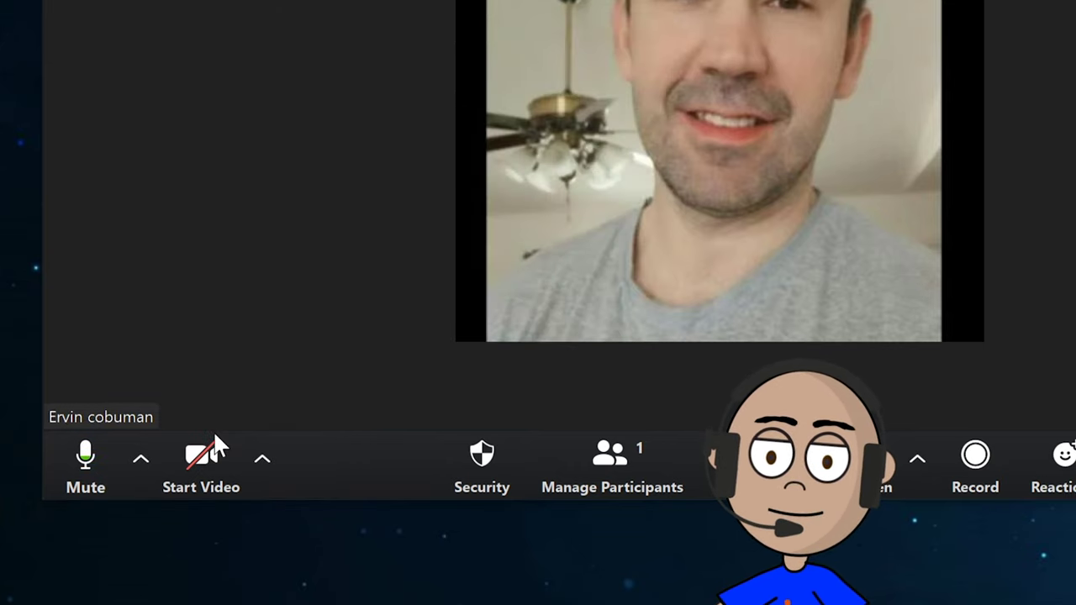
- Open the audio options menu from the caret next to Mute
left_click(141, 461)
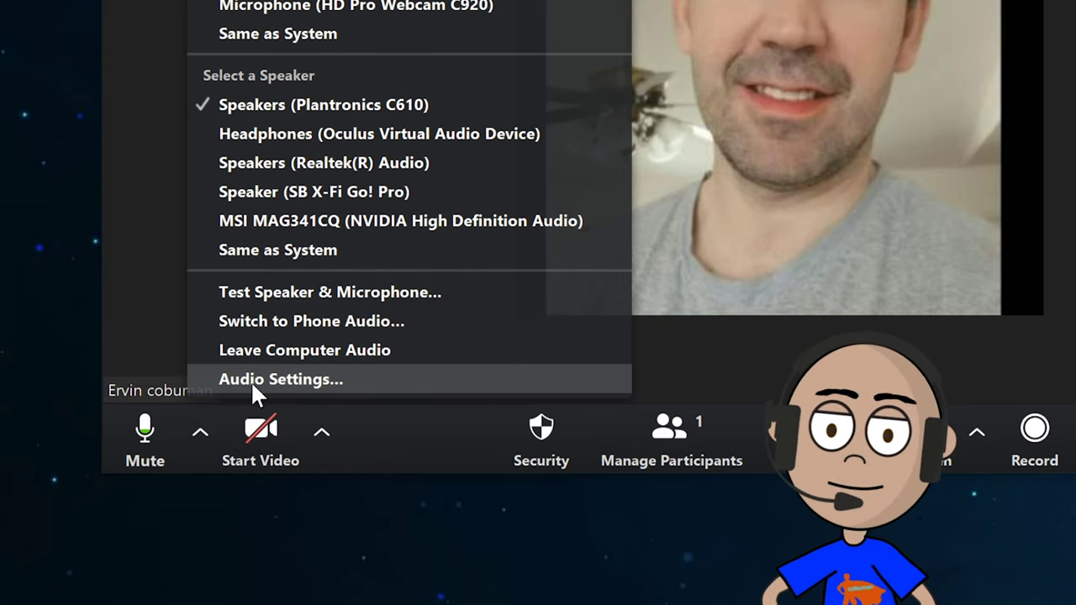
- In Audio settings, raise speaker volume, route the ringer to Realtek speakers, then disable the separate ringtone device
left_click(286, 380)
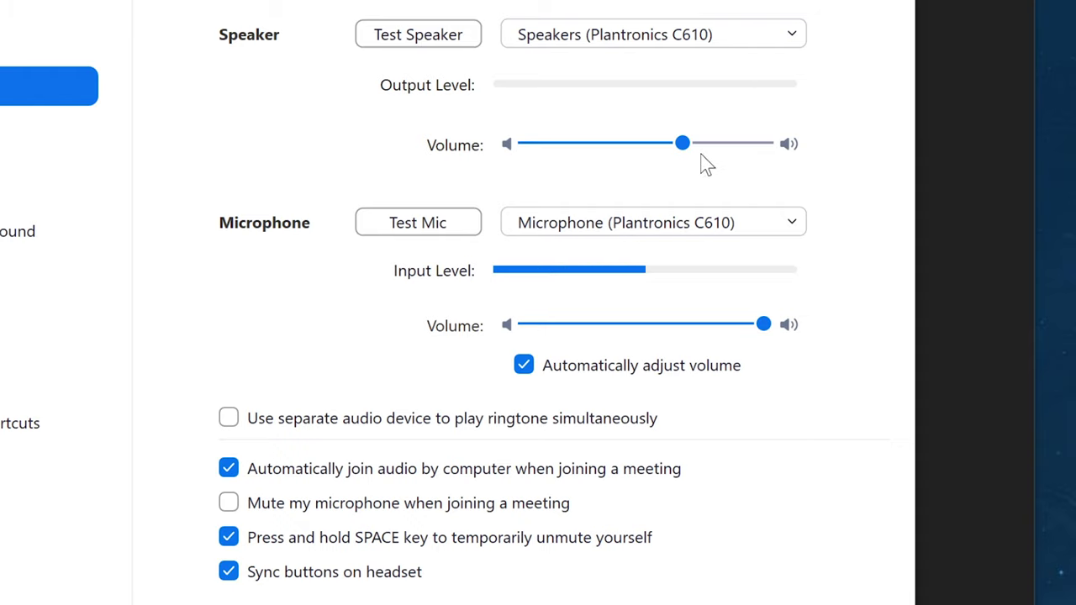
mouse_move(688, 151)
left_mouse_down()
mouse_move(713, 151)
mouse_move(702, 153)
left_mouse_up()
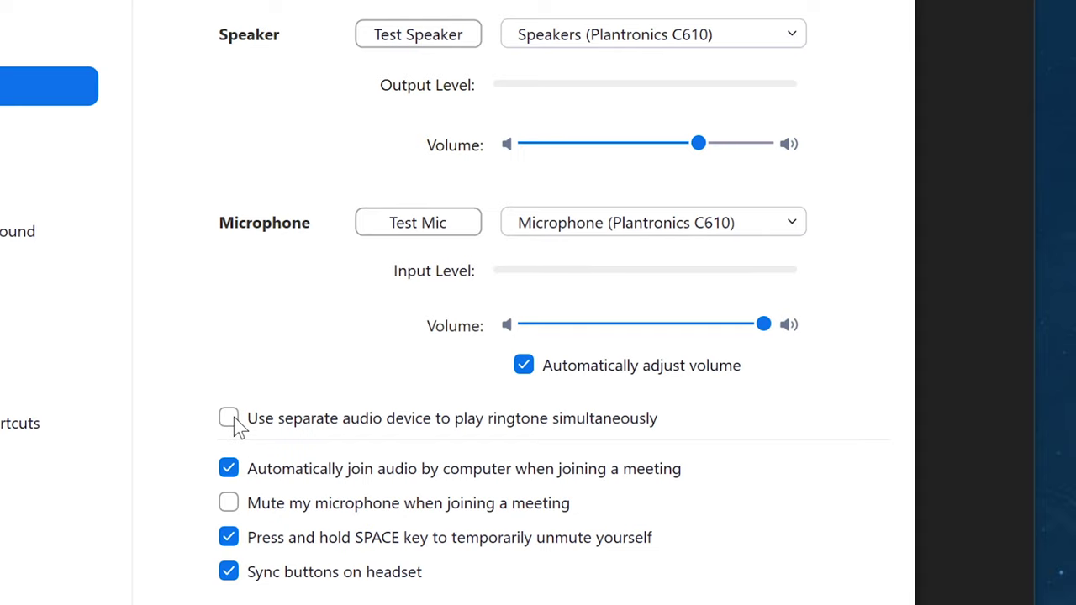
left_click(233, 422)
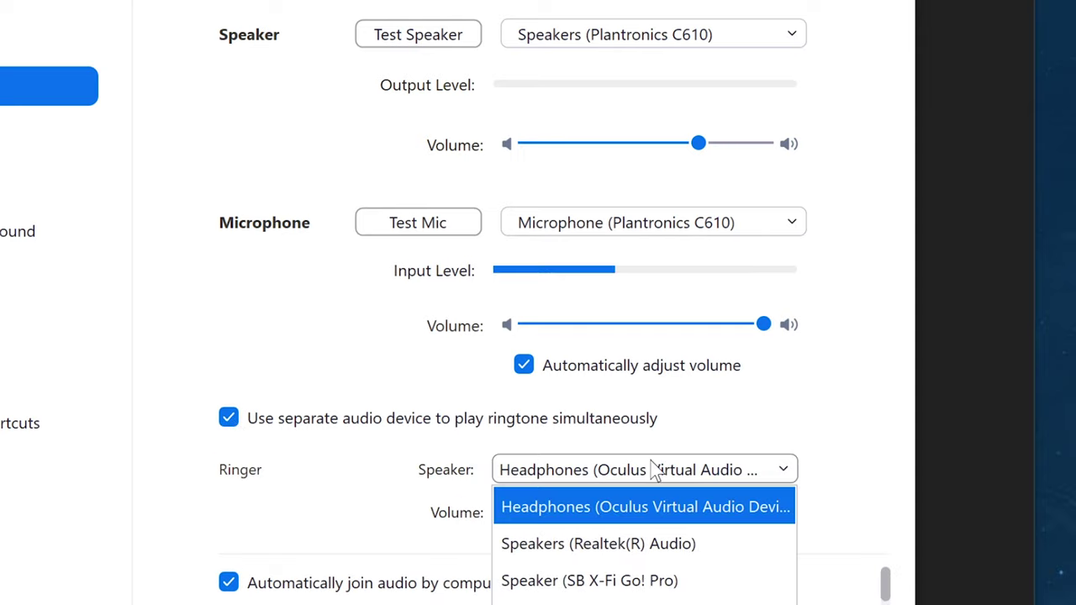
left_click(692, 555)
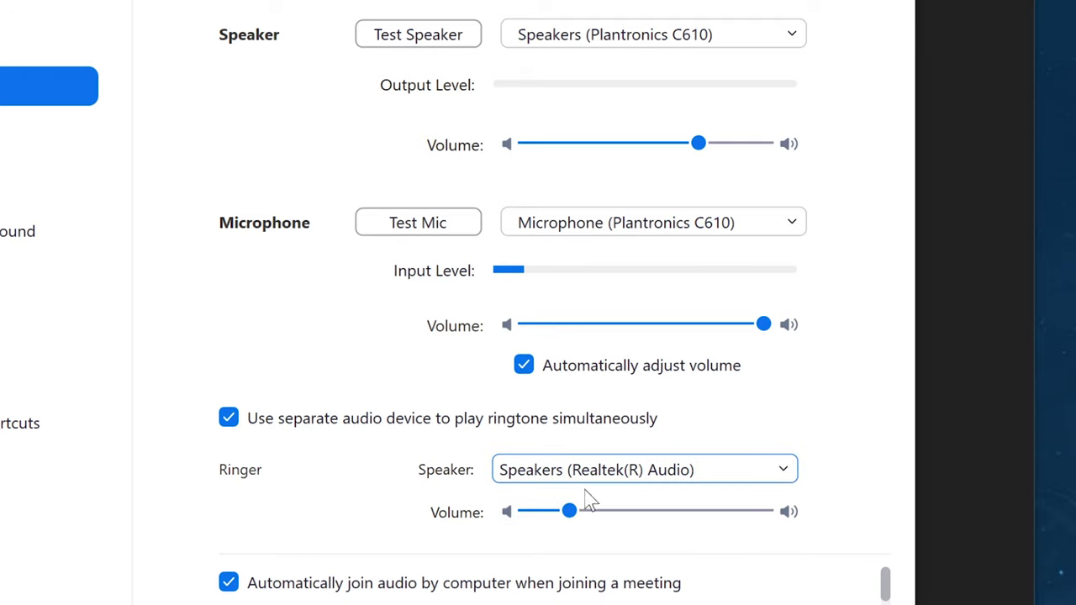
left_click_drag(572, 513, 582, 513)
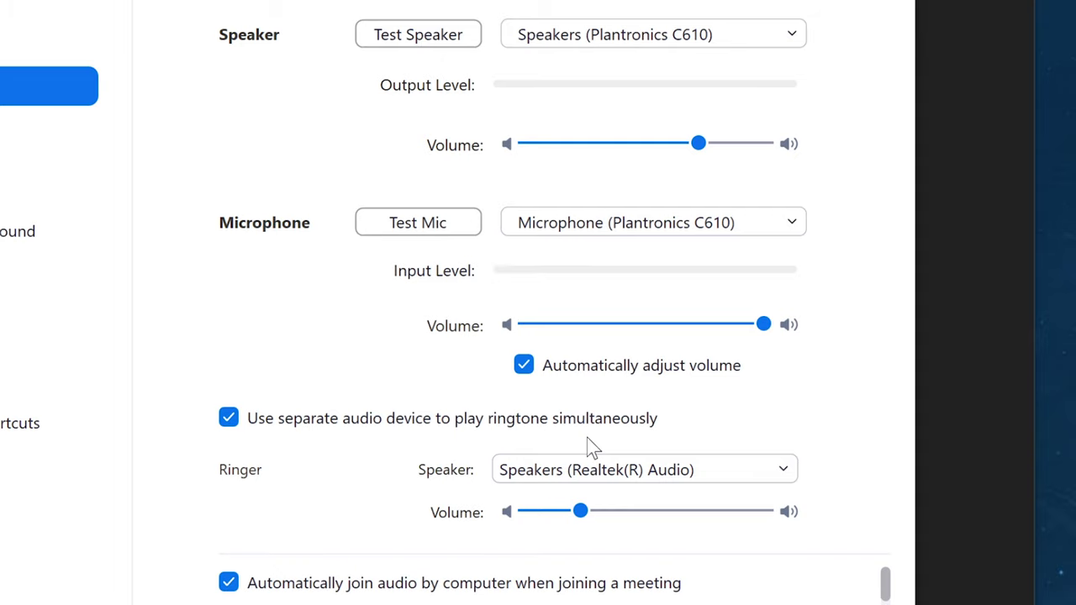
left_click(230, 420)
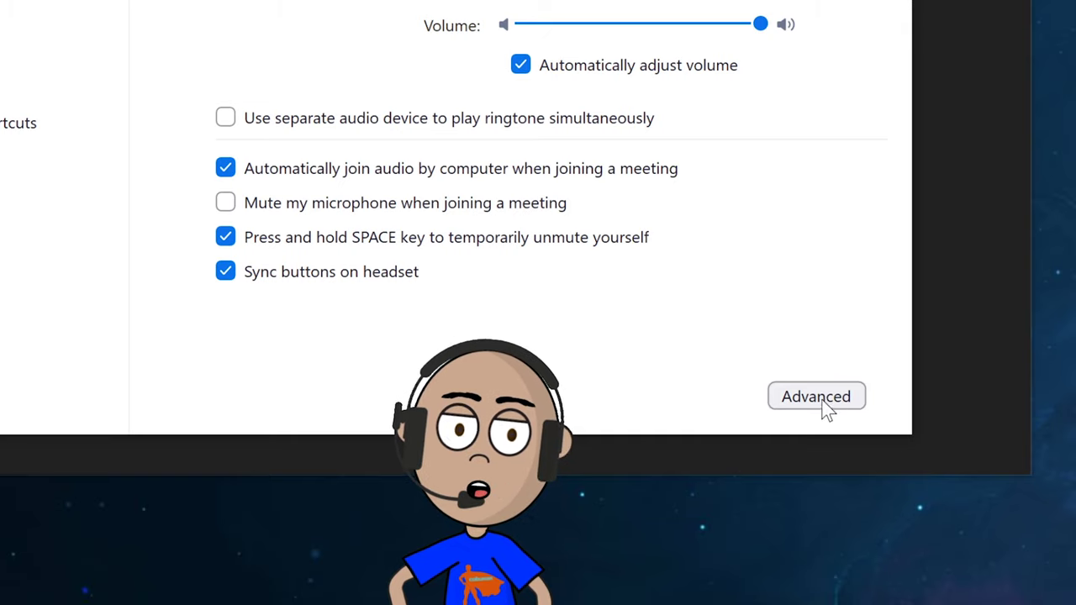
- Check the Advanced audio processing options, all on Auto, and go back
left_click(821, 401)
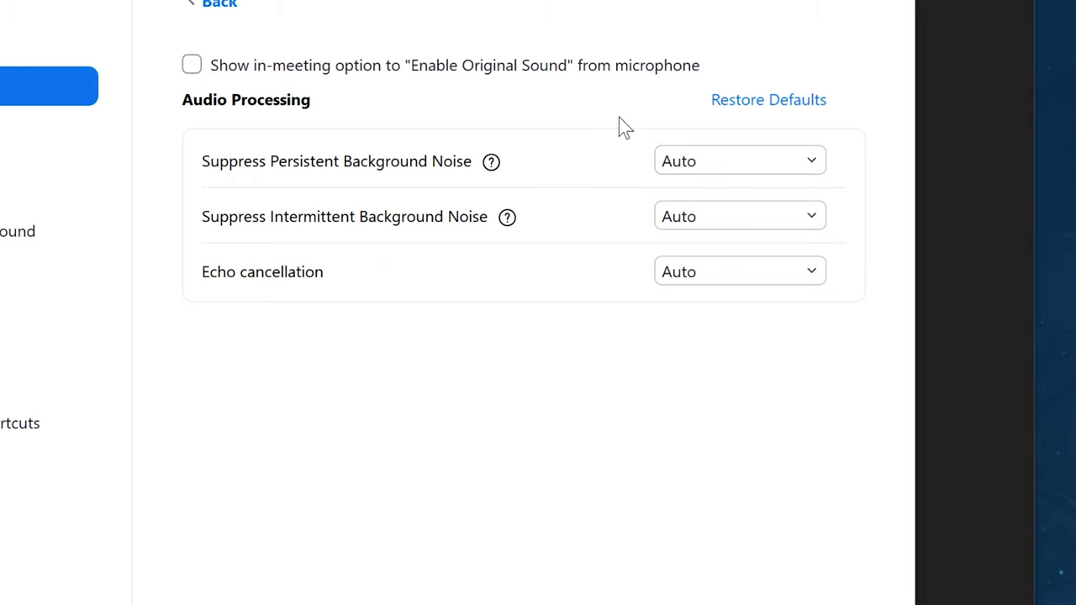
left_click(202, 5)
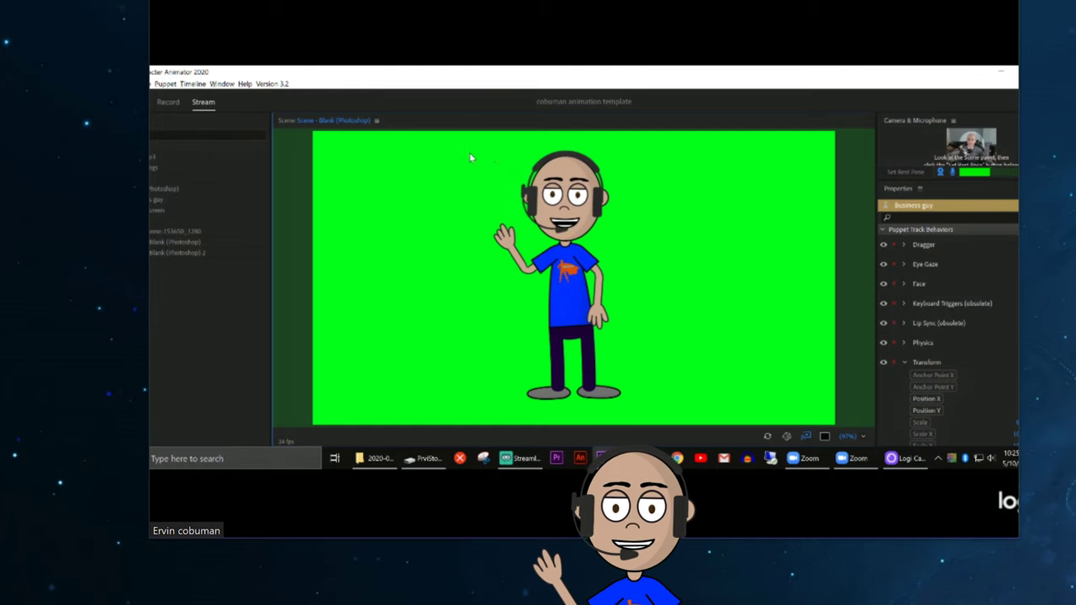
- Bring up the meeting toolbar over the live Logi Capture puppet video
mouse_move(617, 267)
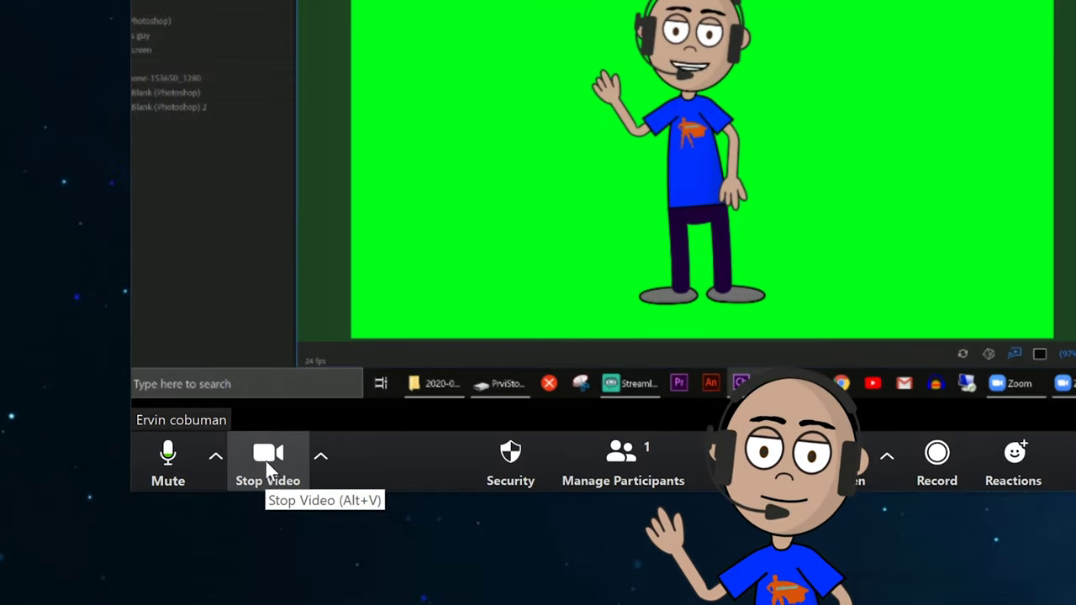
- Stop video and switch the camera to HD Pro Webcam C920
left_click(271, 466)
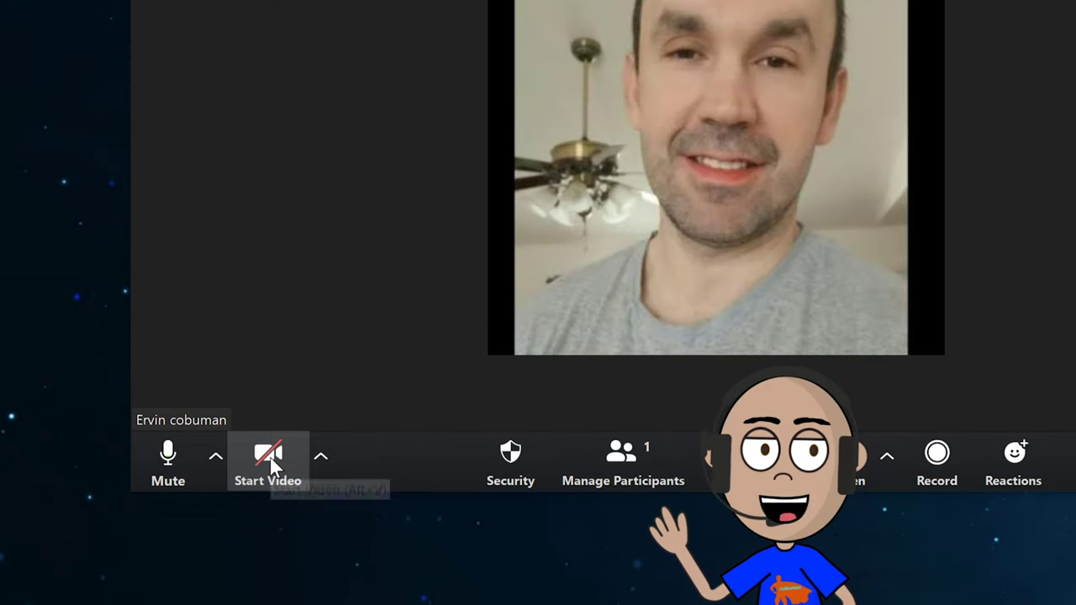
left_click(322, 459)
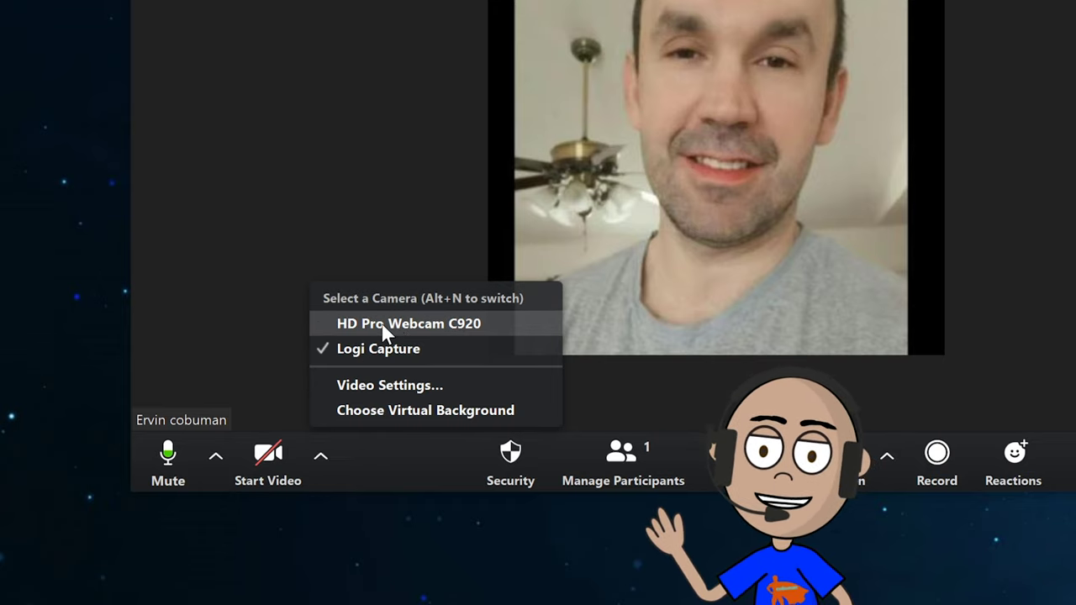
left_click(383, 328)
left_click(320, 461)
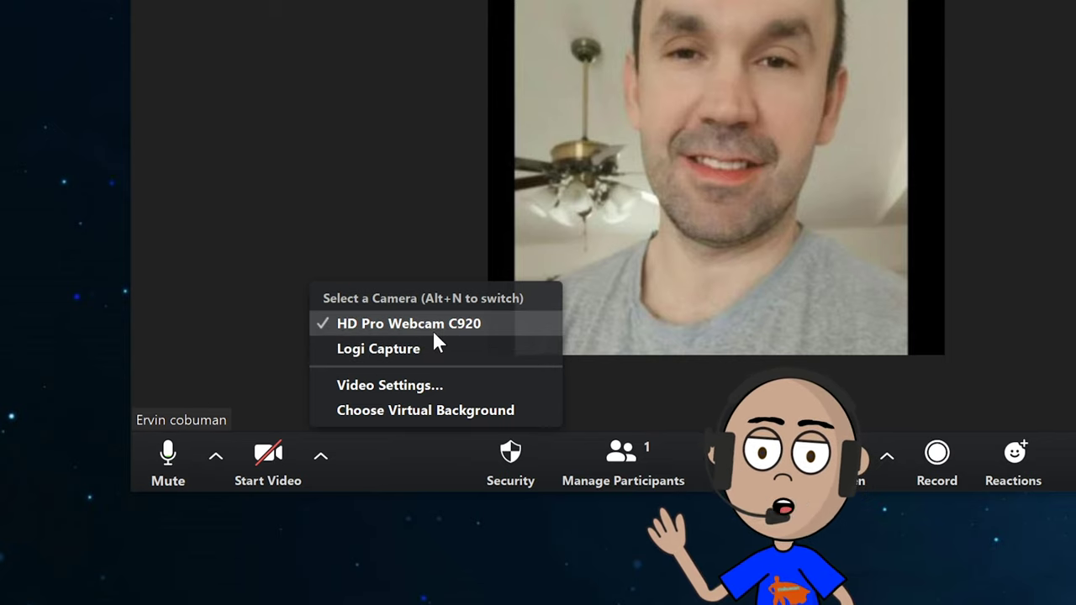
key("Escape")
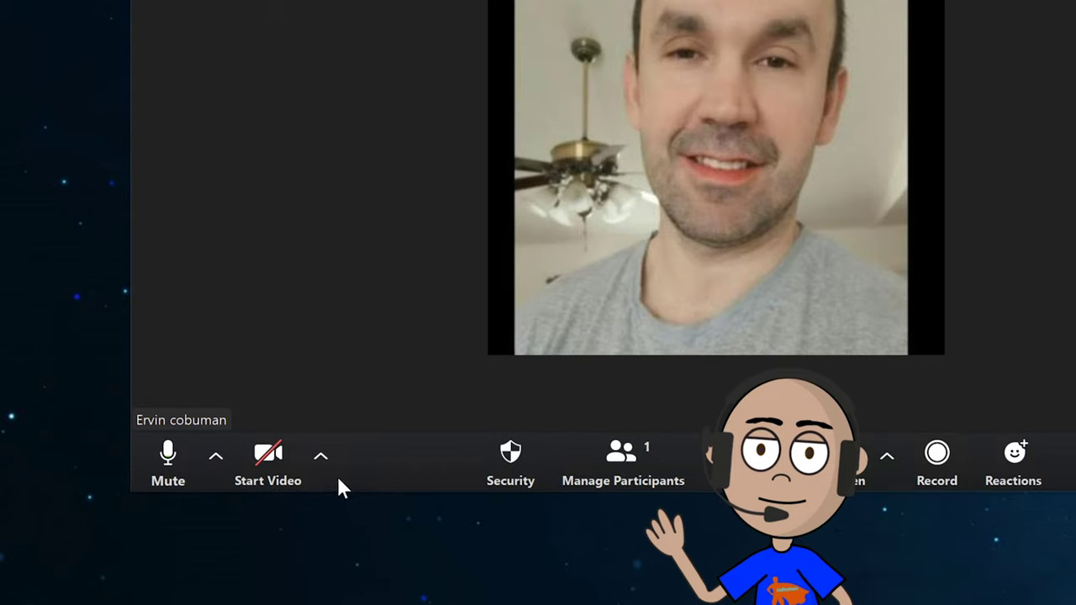
- Switch back to Logi Capture, start and stop video, then reopen the camera options
left_click(323, 482)
left_click(384, 349)
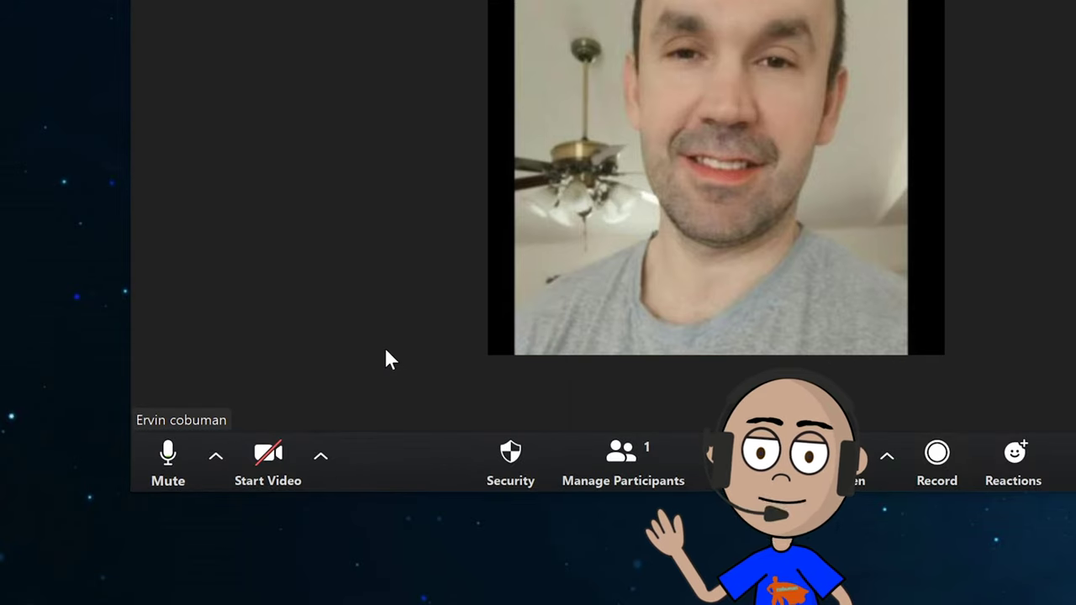
left_click(257, 463)
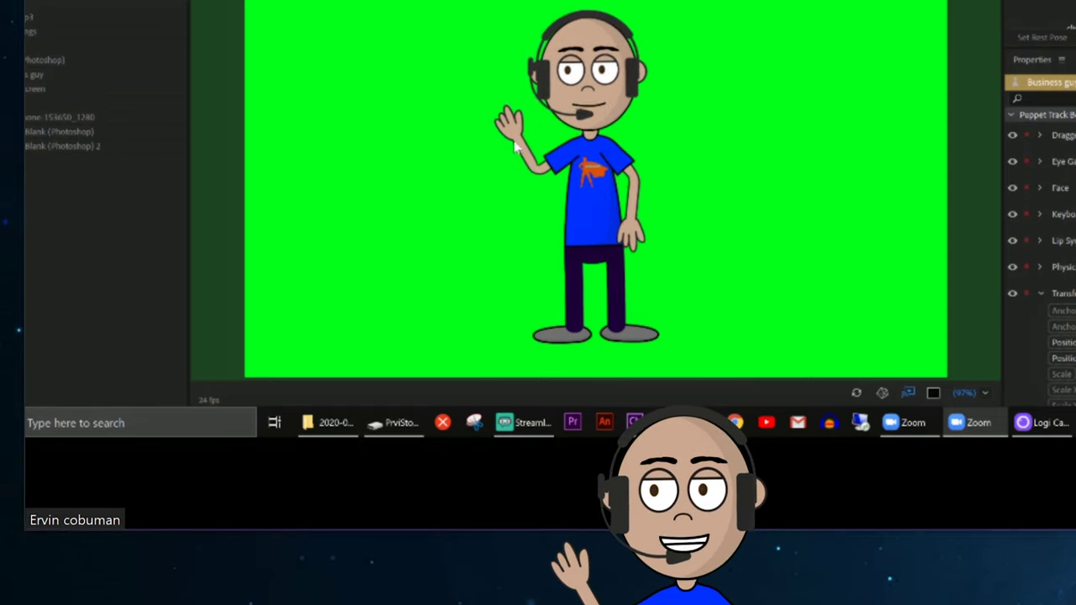
mouse_move(208, 536)
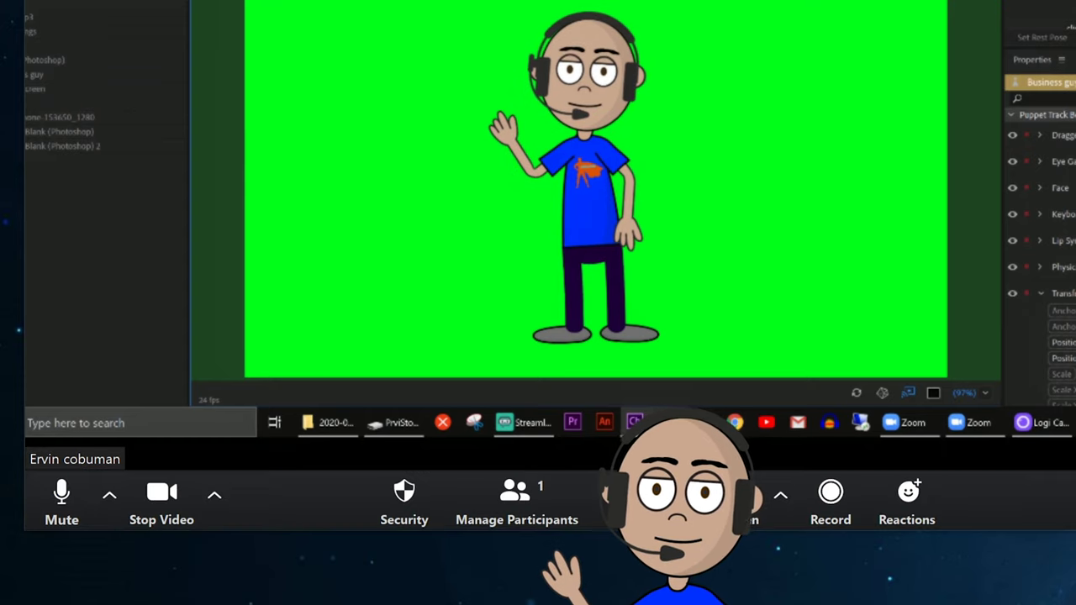
left_click(173, 501)
left_click(213, 496)
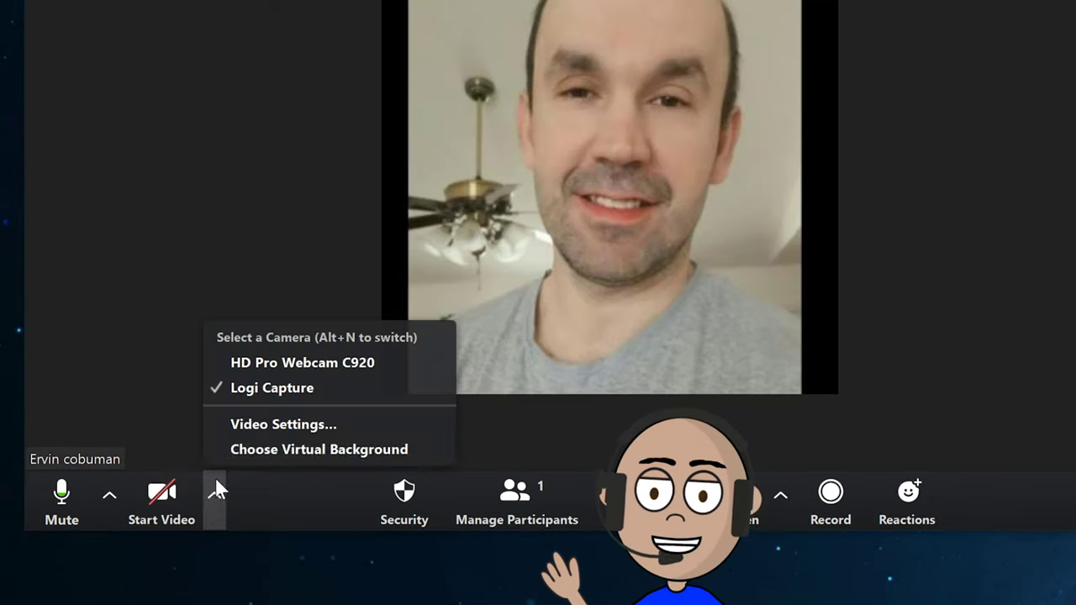
left_click(291, 430)
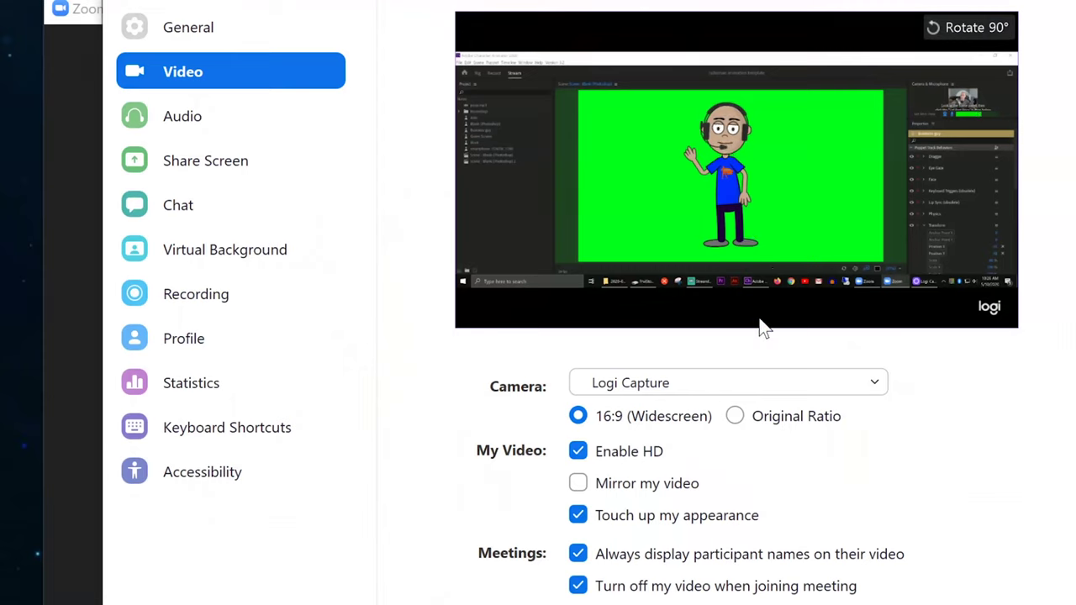
scroll(973, 391, "down", 1)
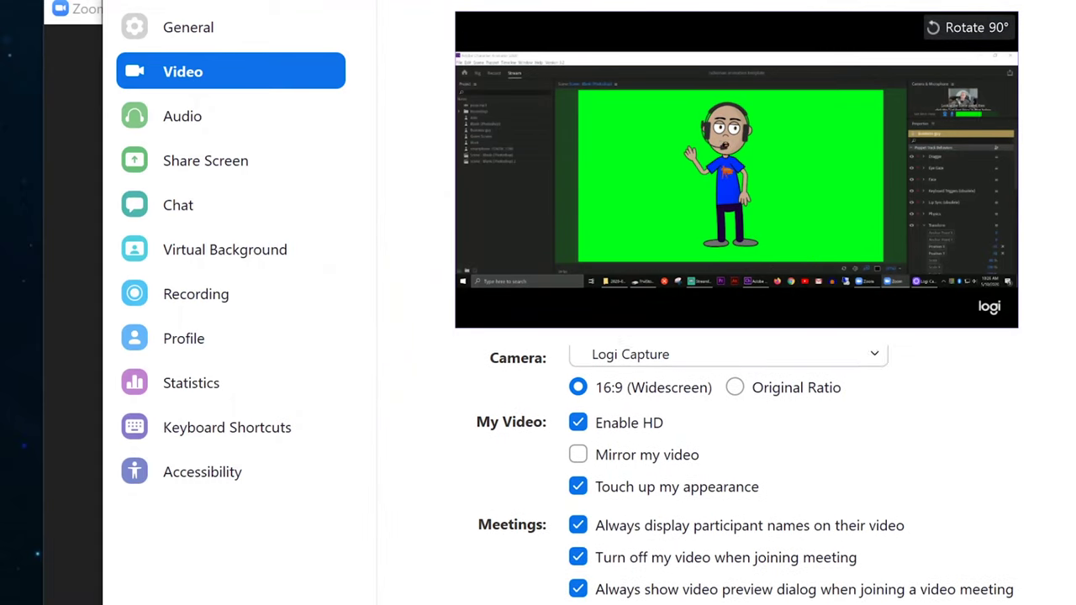
scroll(973, 392, "up", 1)
left_click(866, 386)
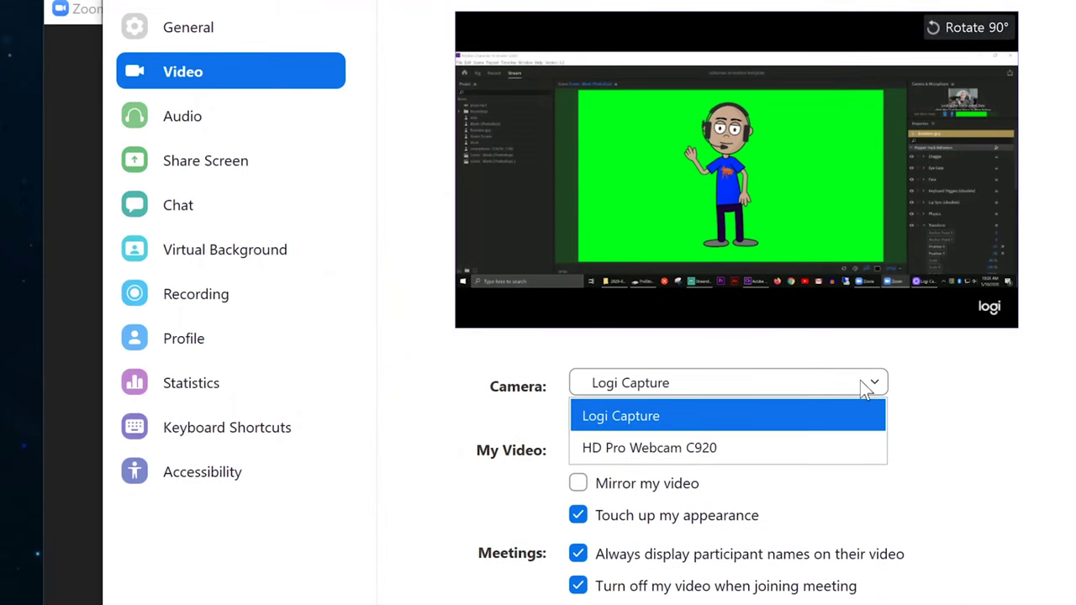
left_click(860, 382)
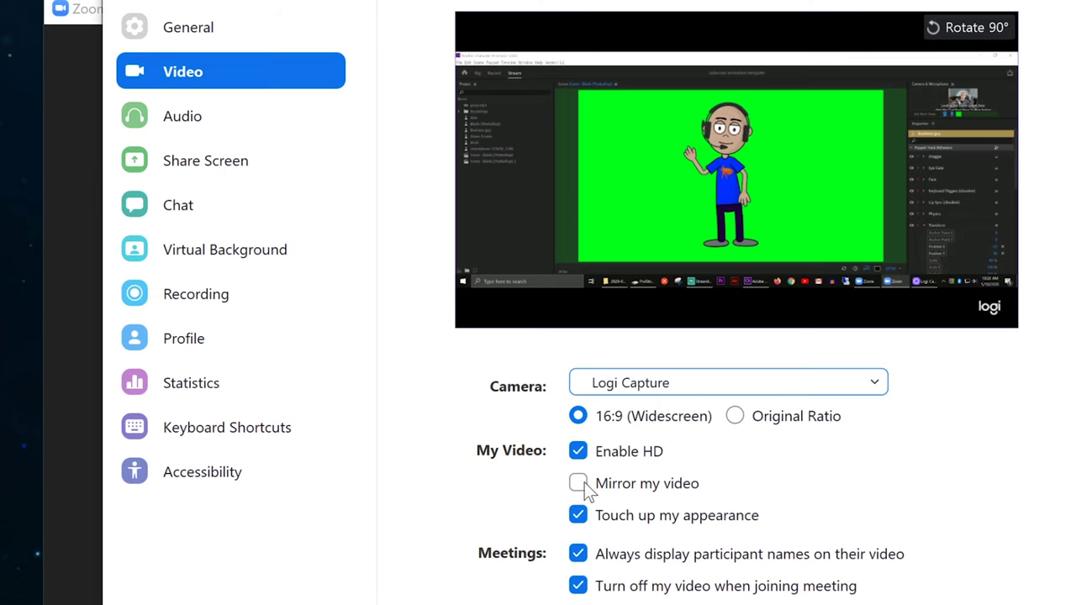
scroll(723, 471, "down", 1)
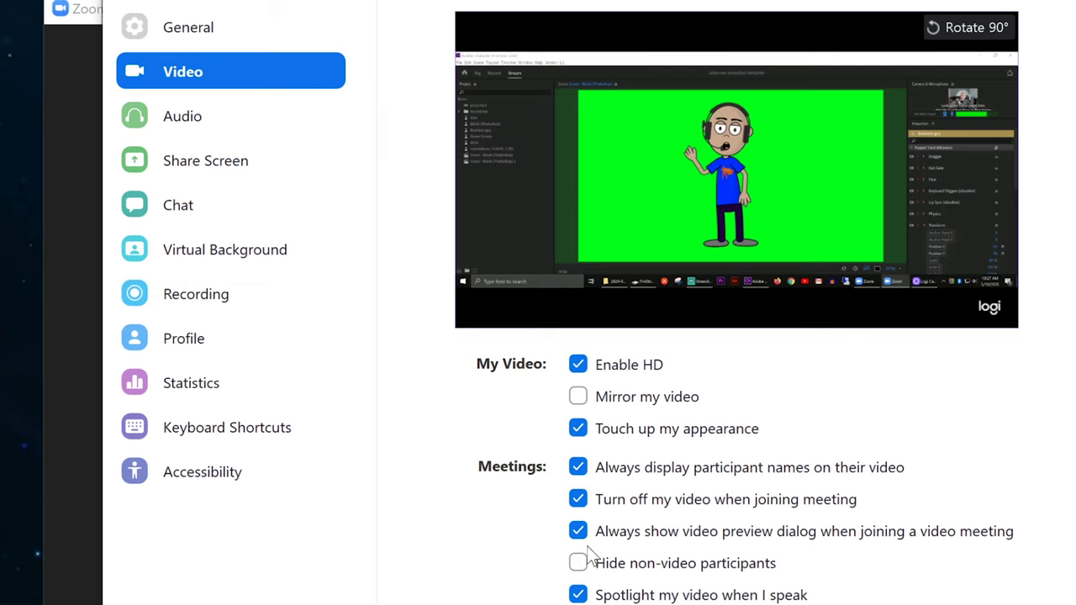
scroll(740, 471, "down", 1)
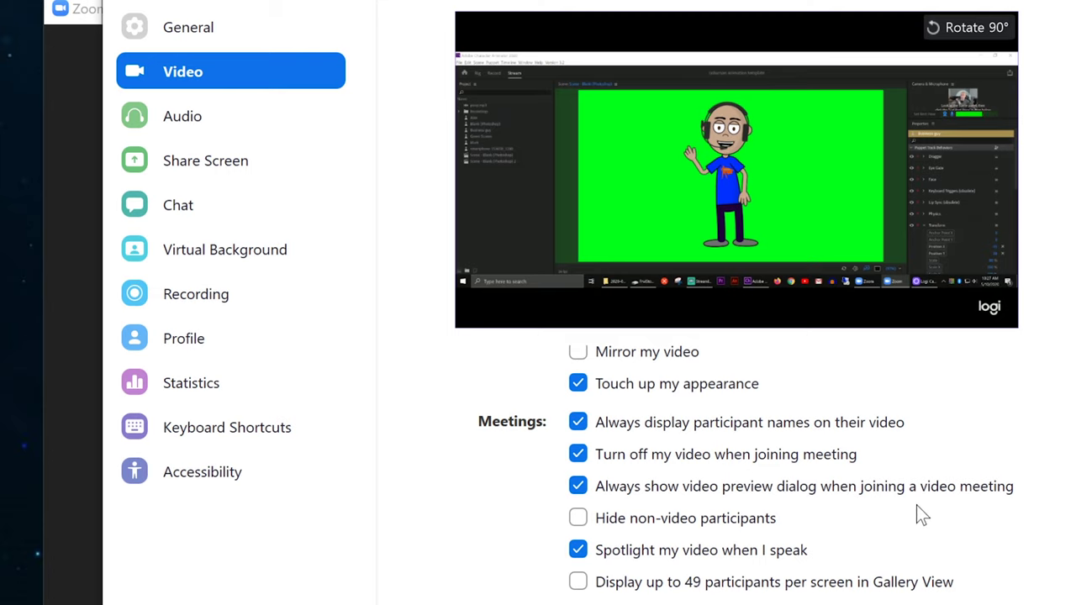
- Key the puppet over the Earth virtual background with 'I have a green screen' enabled
left_click(226, 254)
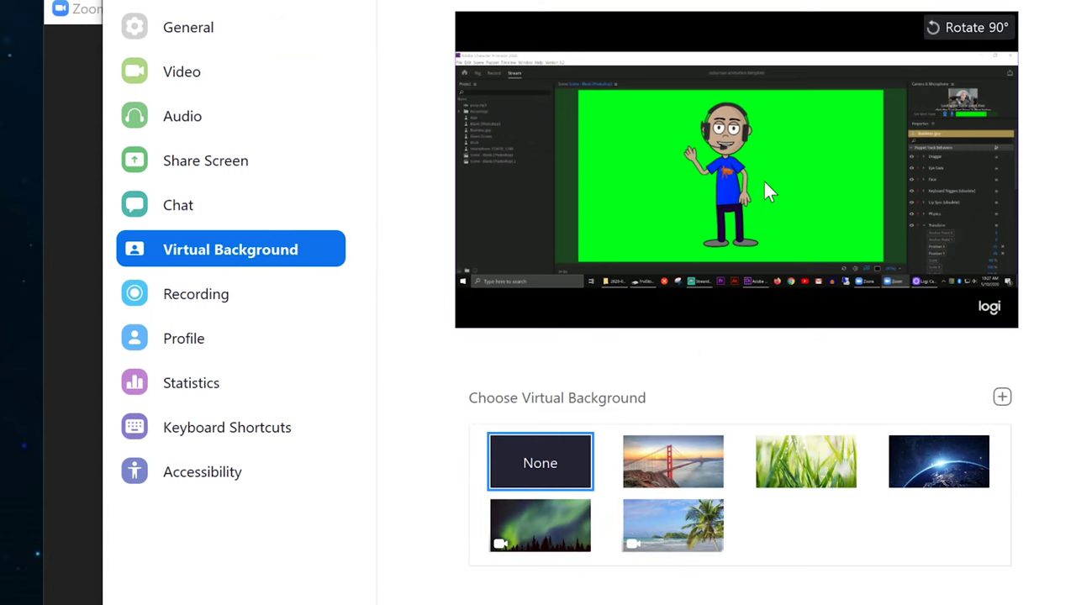
left_click(918, 458)
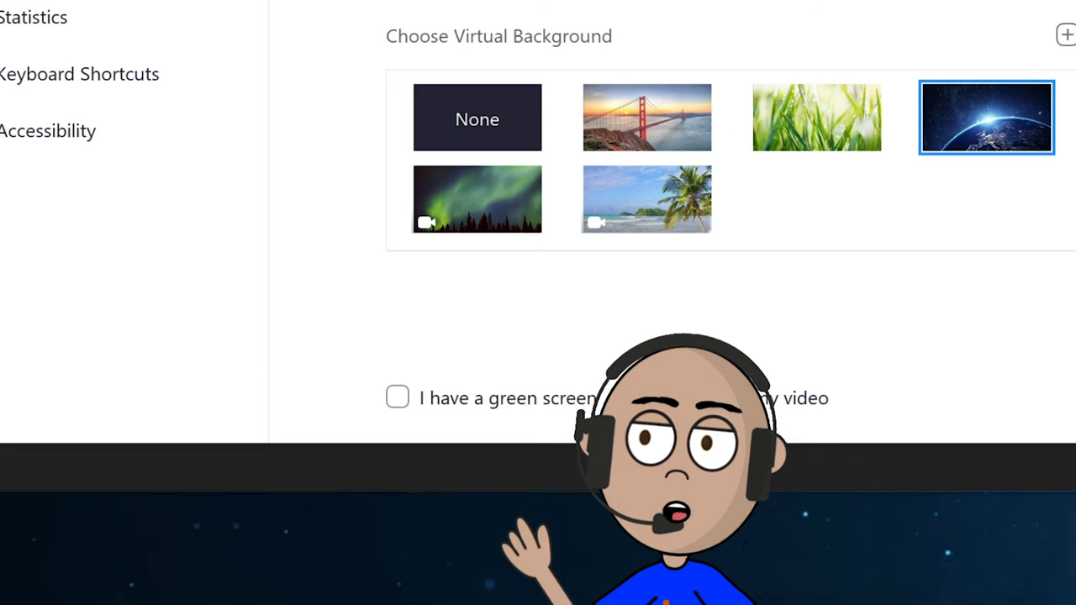
left_click(399, 398)
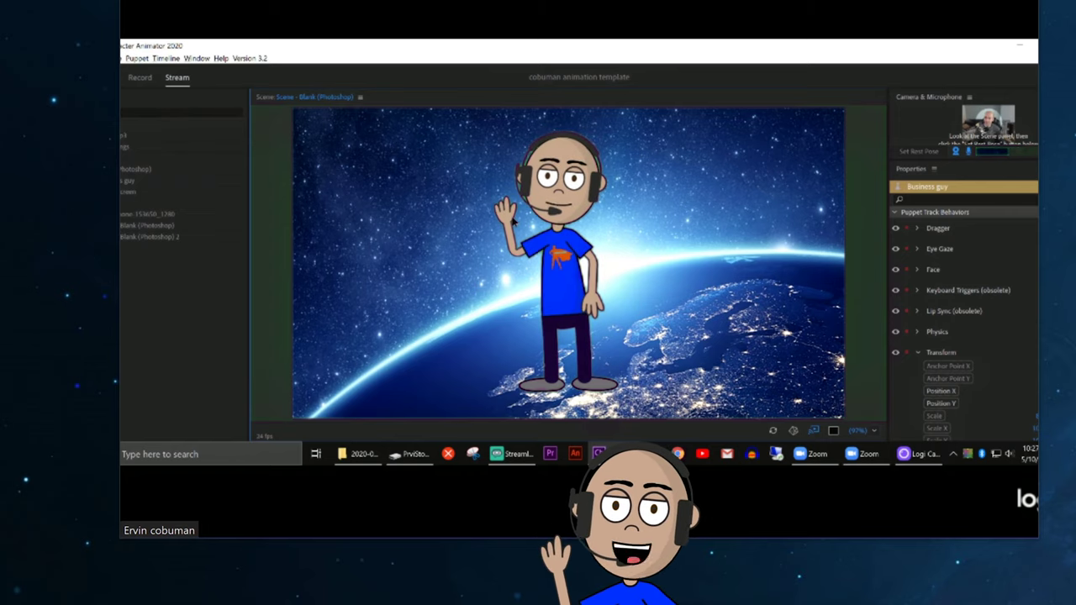
- Switch the meeting's virtual background to the Beach scene
mouse_move(864, 388)
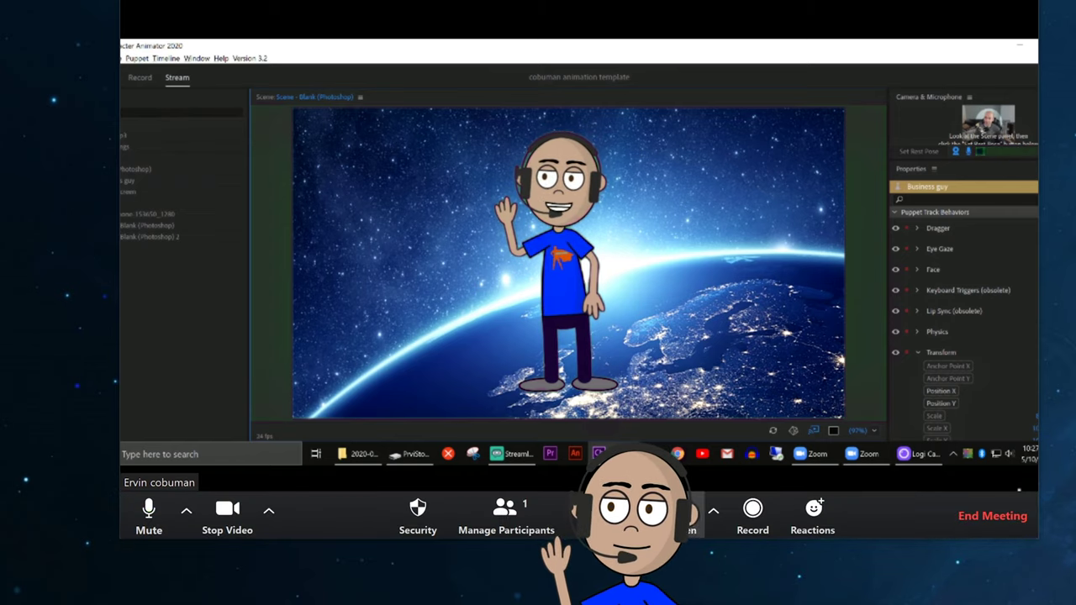
left_click(268, 513)
left_click(315, 476)
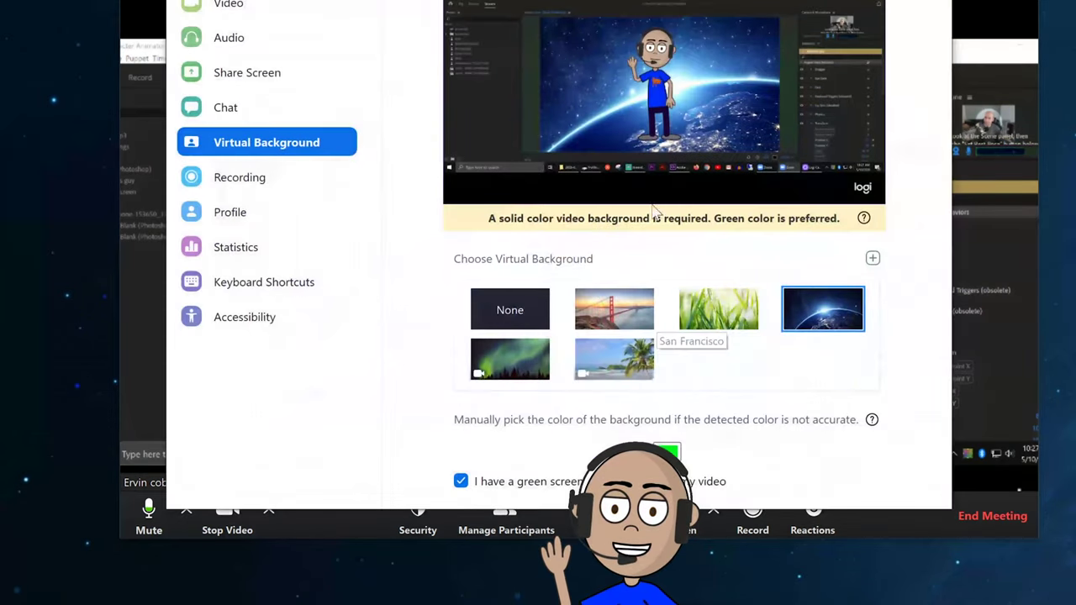
left_click(614, 364)
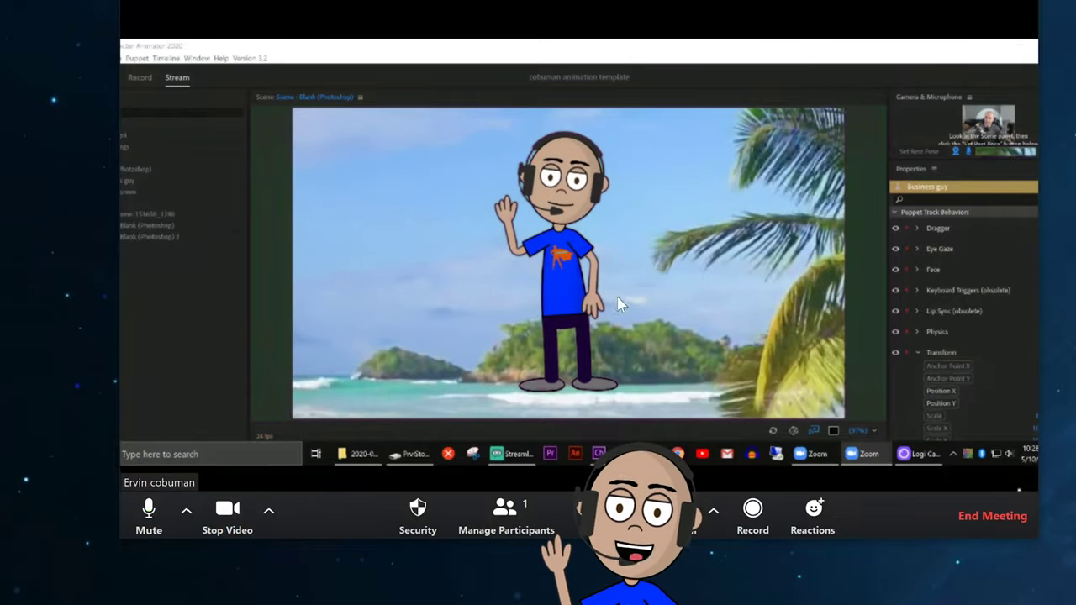
- Change the virtual background to the Northern Lights scene
left_click(275, 505)
left_click(312, 477)
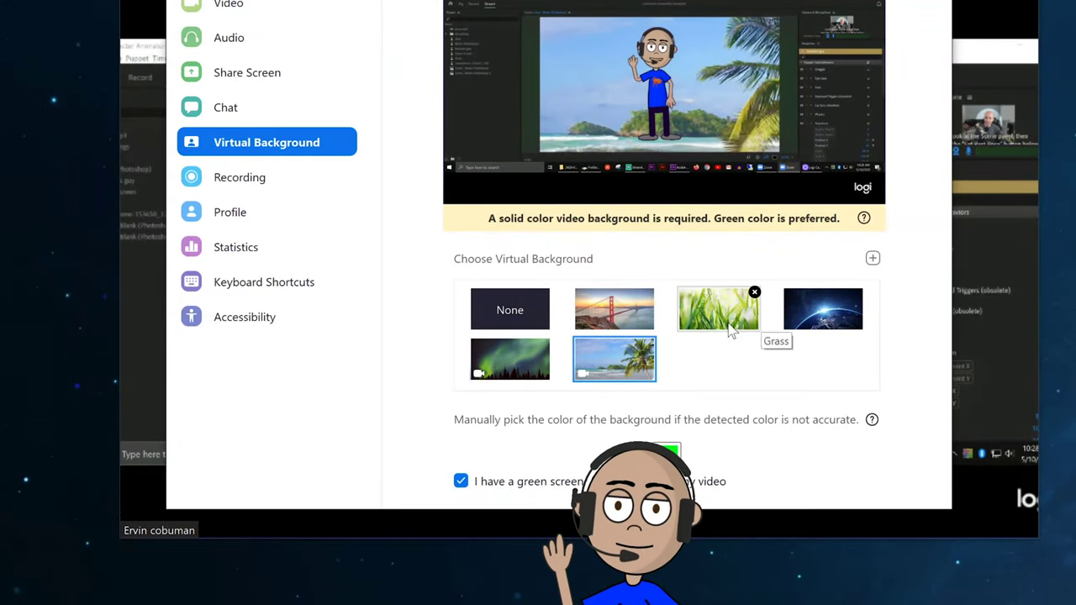
left_click(504, 357)
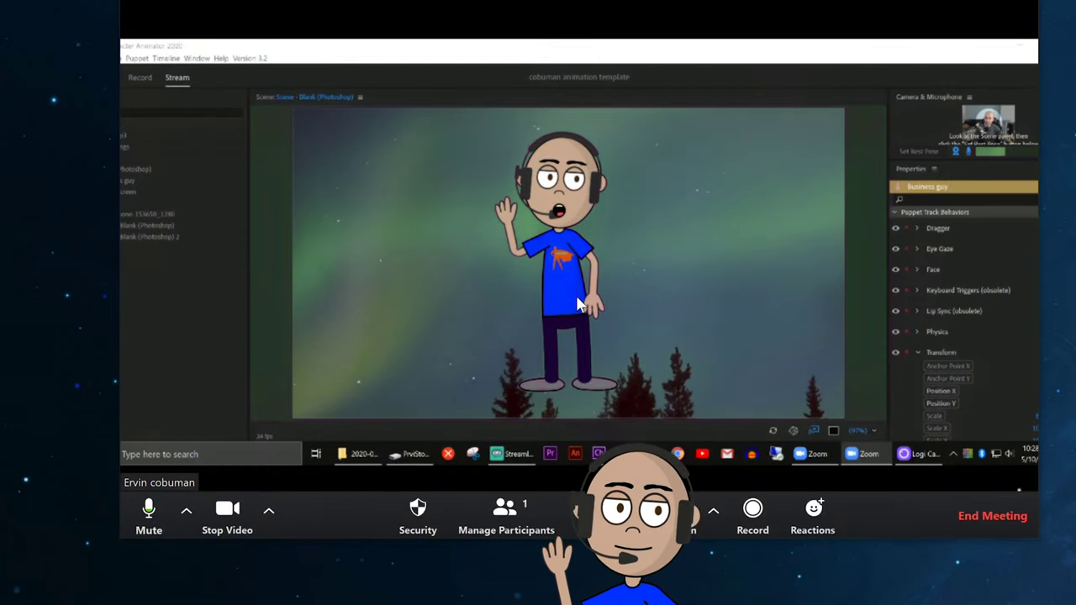
left_click(269, 509)
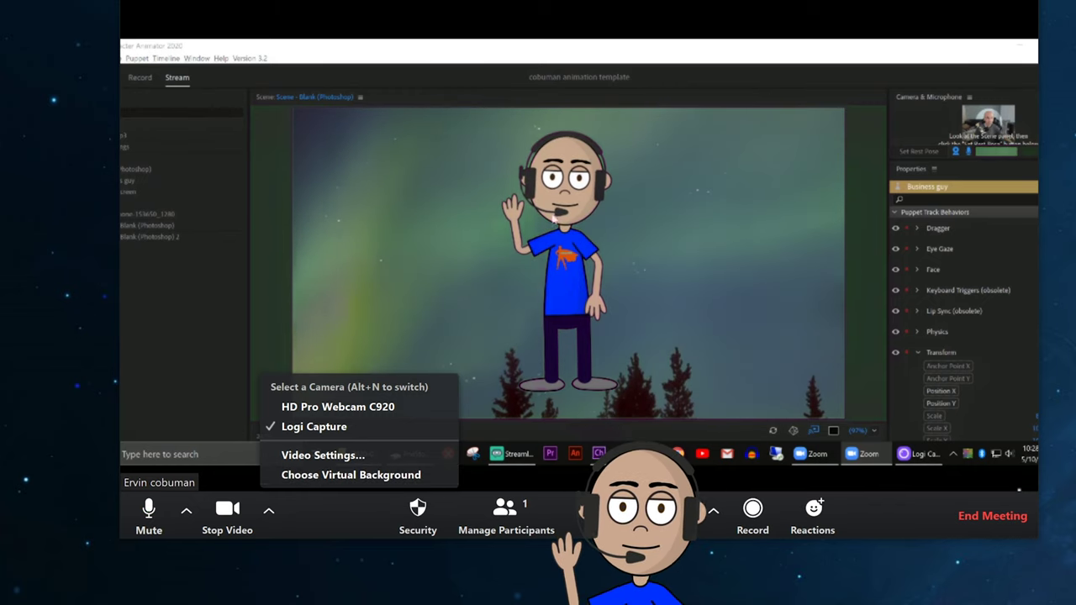
- Preview the Grass and Earth backgrounds, then set the virtual background to None
key("Escape")
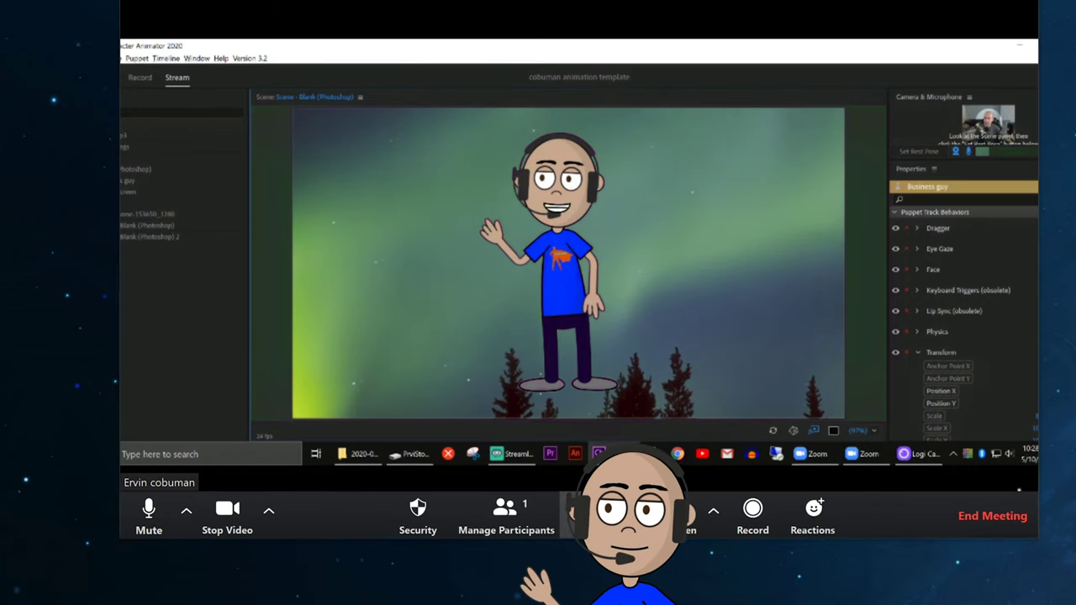
left_click(273, 517)
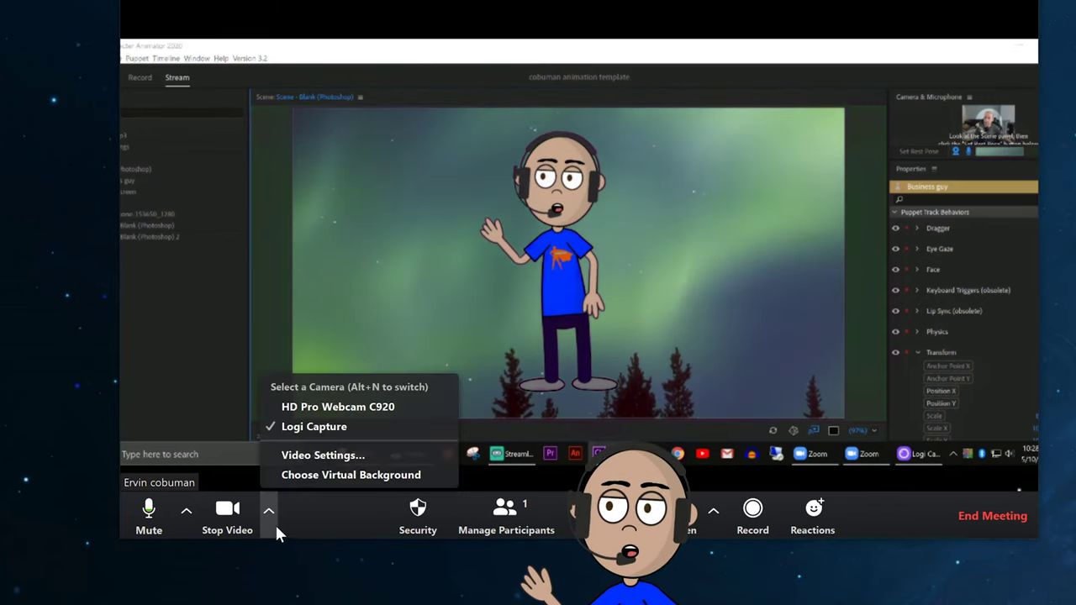
left_click(325, 477)
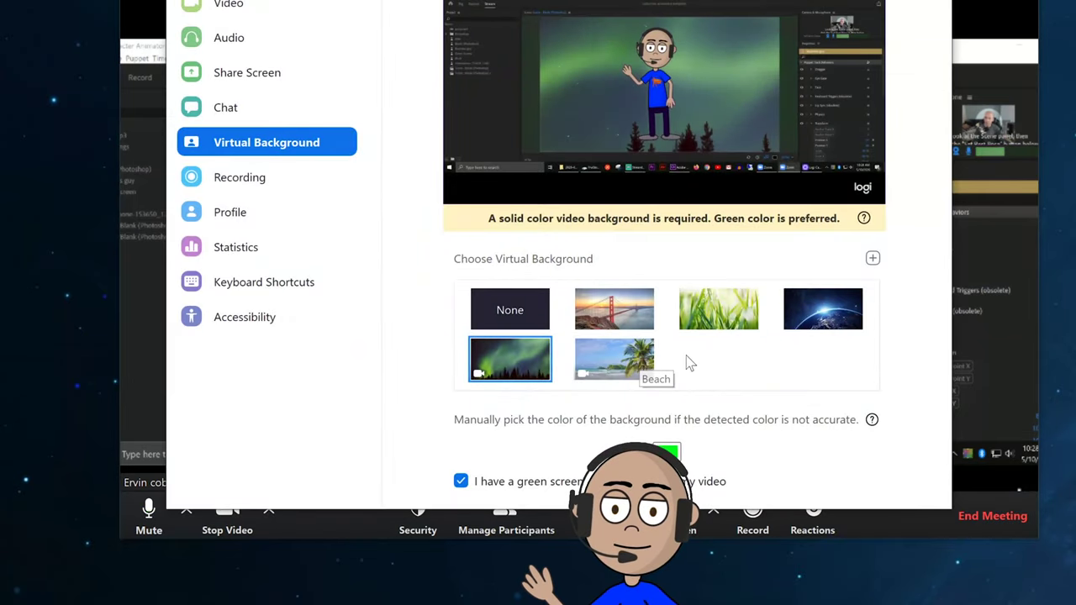
left_click(730, 311)
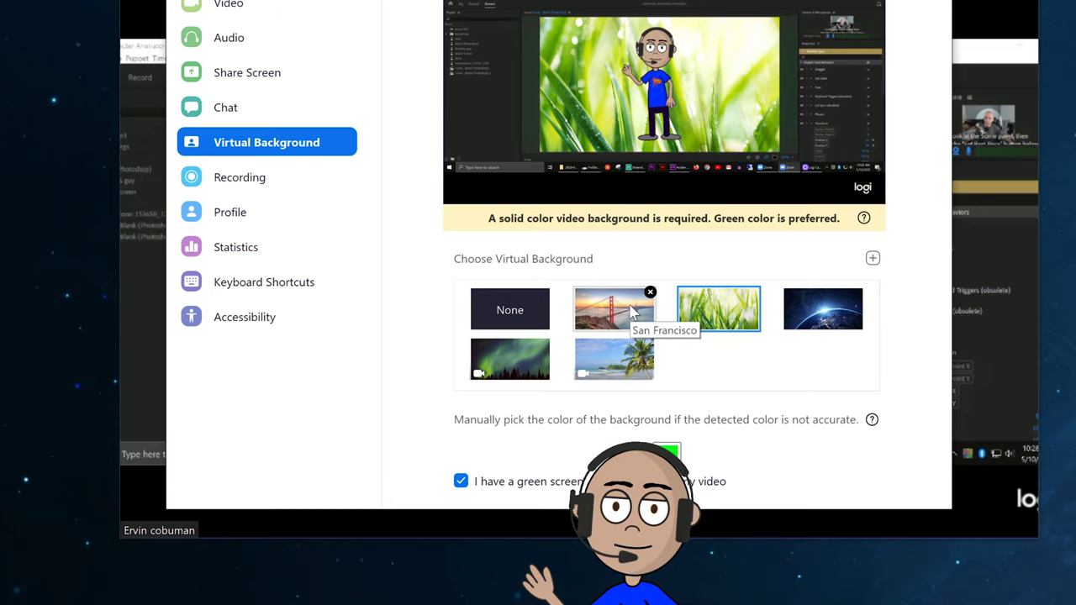
left_click(858, 326)
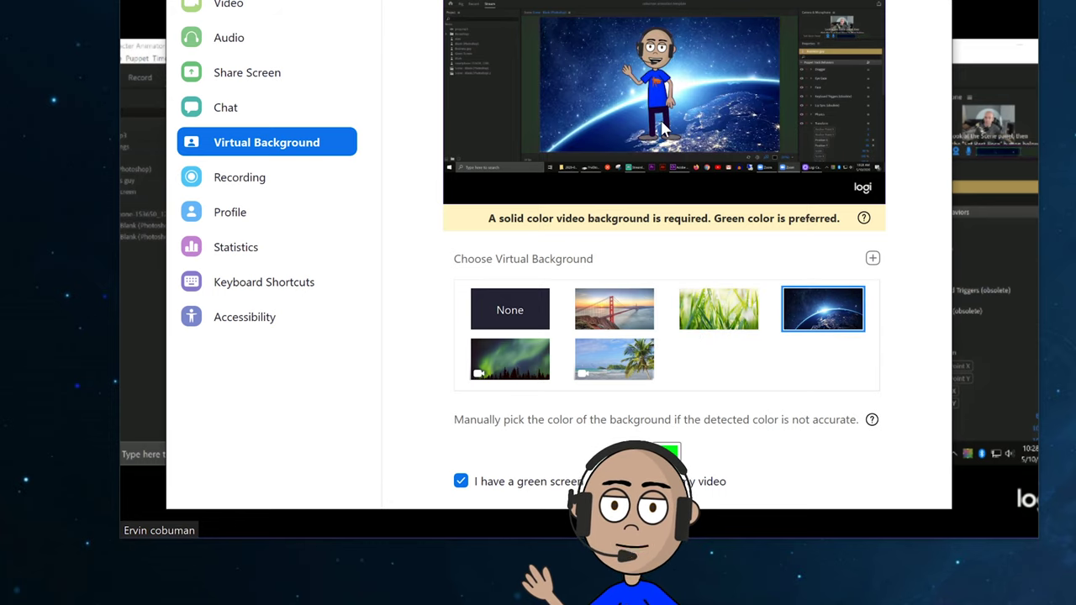
left_click(499, 324)
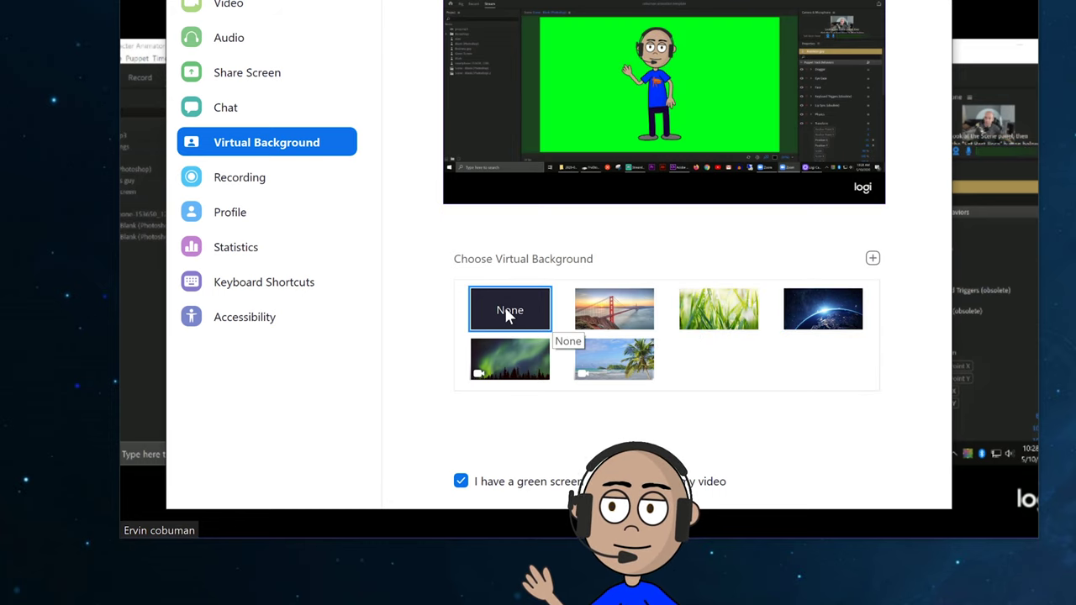